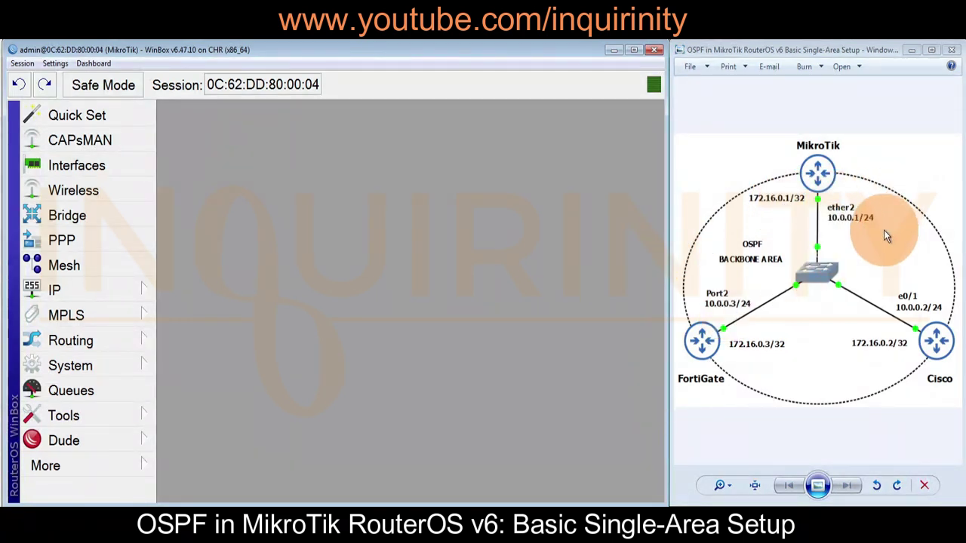
Review the router's IP address list, inspecting the ether2 address entry and selecting the lo0 address.
{"action": "left_click", "coordinate": [69, 281]}
{"action": "left_click", "coordinate": [212, 100]}
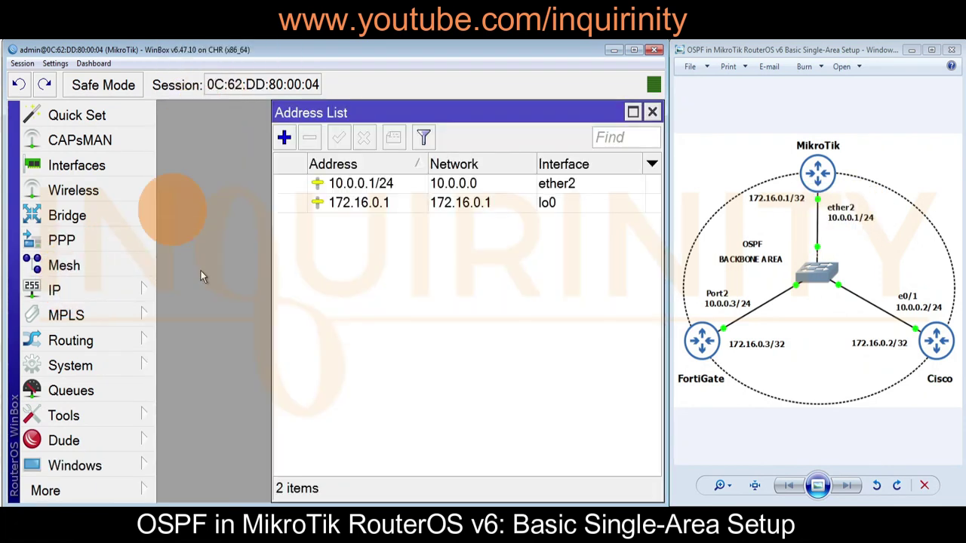
{"action": "left_click", "coordinate": [352, 185]}
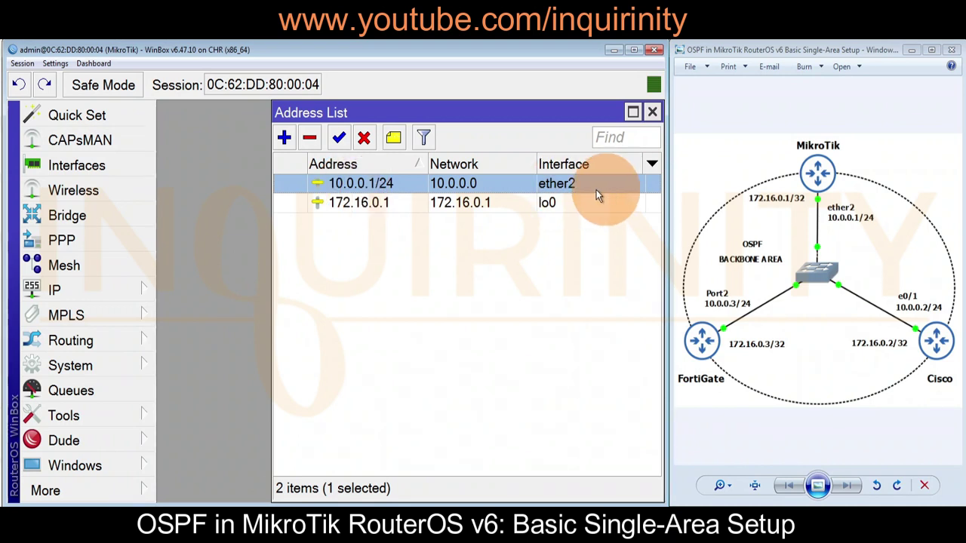
{"action": "double_click", "coordinate": [377, 192]}
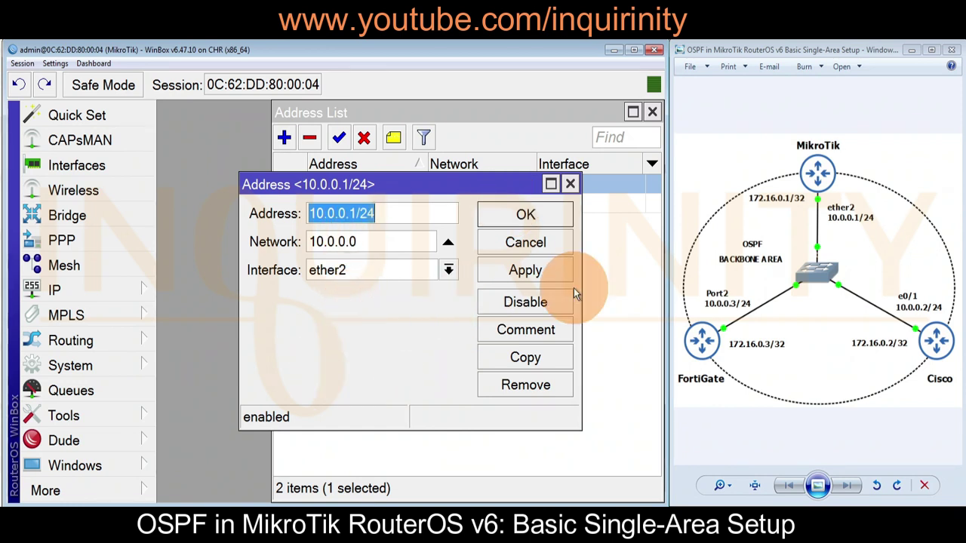
{"action": "left_click", "coordinate": [545, 249]}
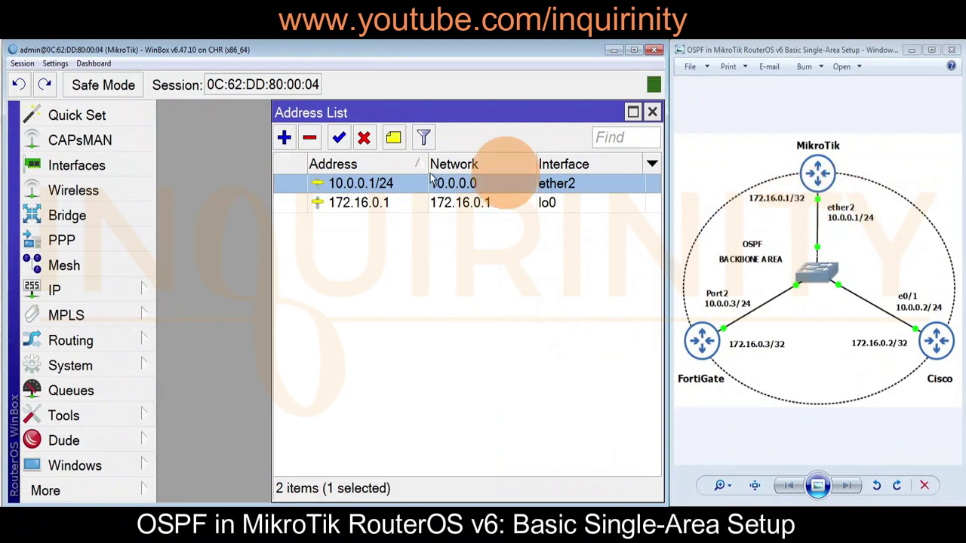
{"action": "left_click", "coordinate": [326, 203]}
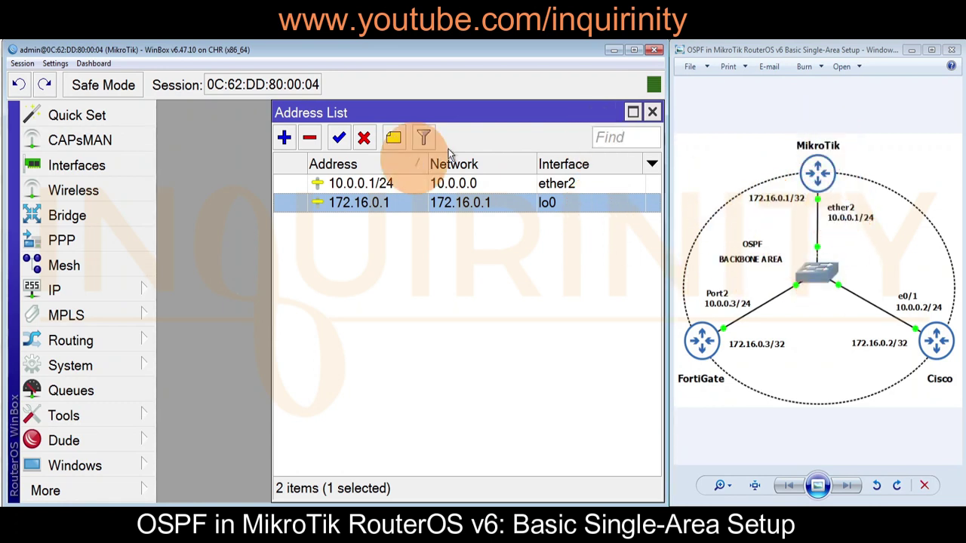
Inspect the general settings of the lo0 bridge interface and close them without changes.
{"action": "left_click", "coordinate": [85, 215]}
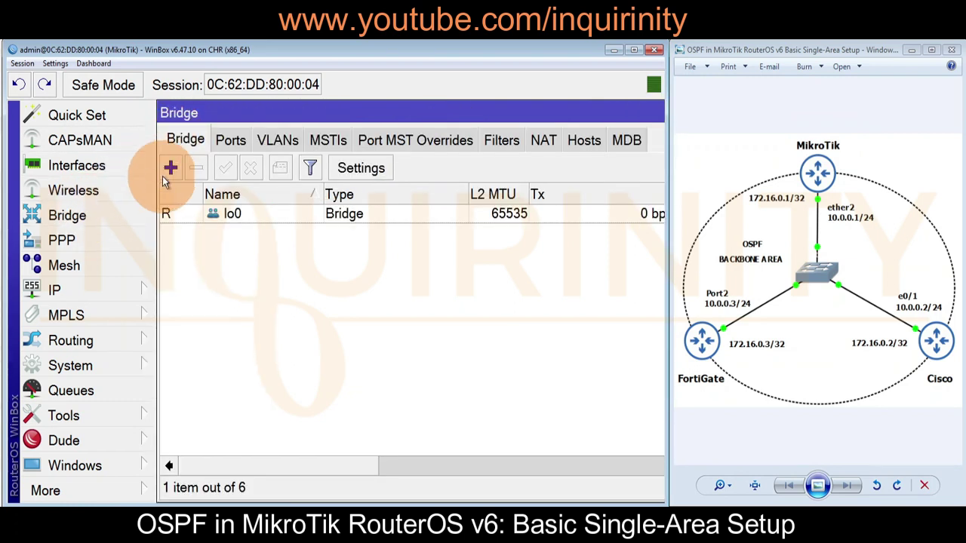
{"action": "double_click", "coordinate": [230, 215]}
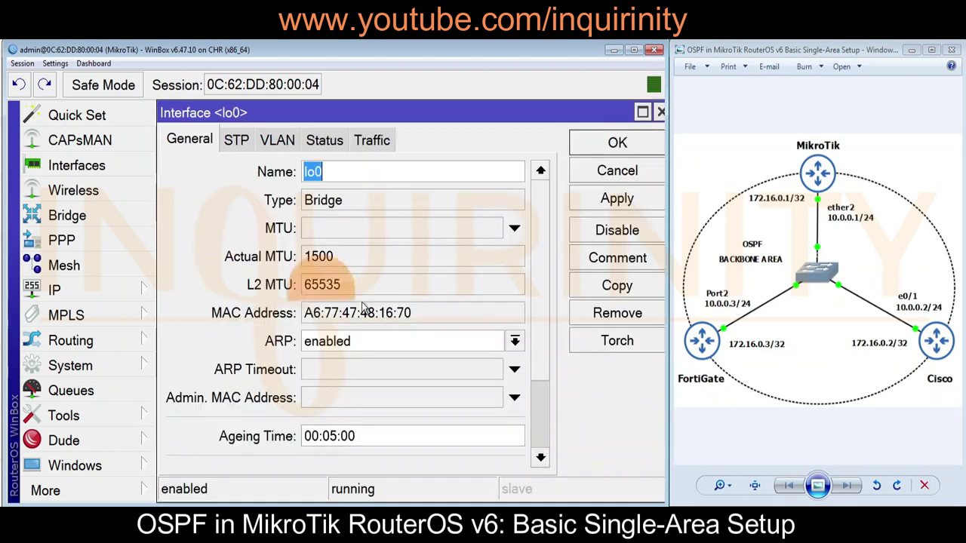
{"action": "scroll", "coordinate": [540, 214], "scroll_direction": "down", "scroll_amount": 3}
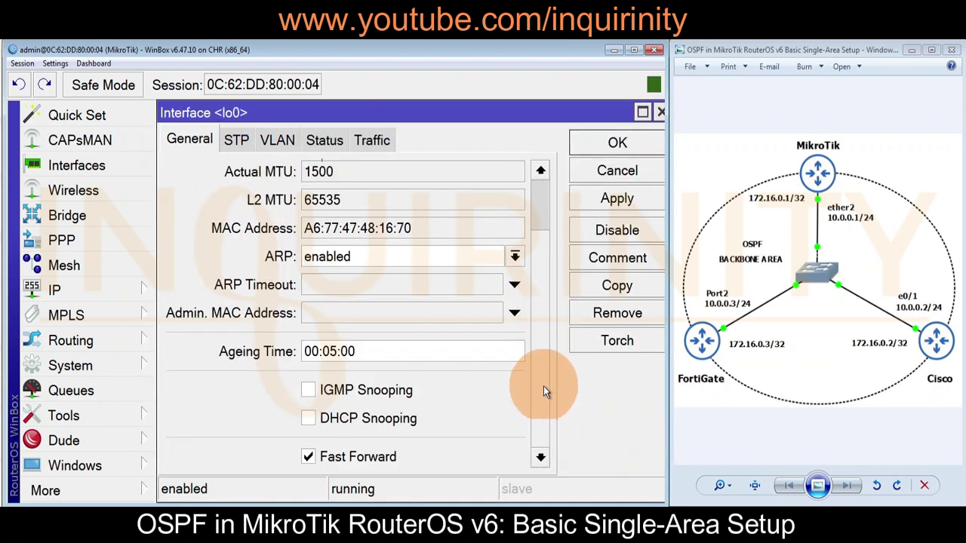
{"action": "scroll", "coordinate": [528, 240], "scroll_direction": "up", "scroll_amount": 3}
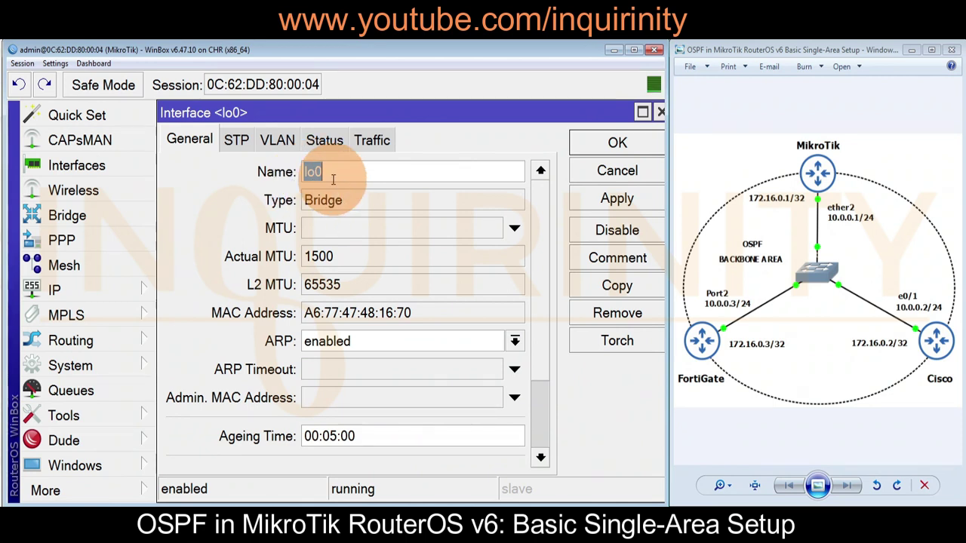
{"action": "left_click", "coordinate": [604, 175]}
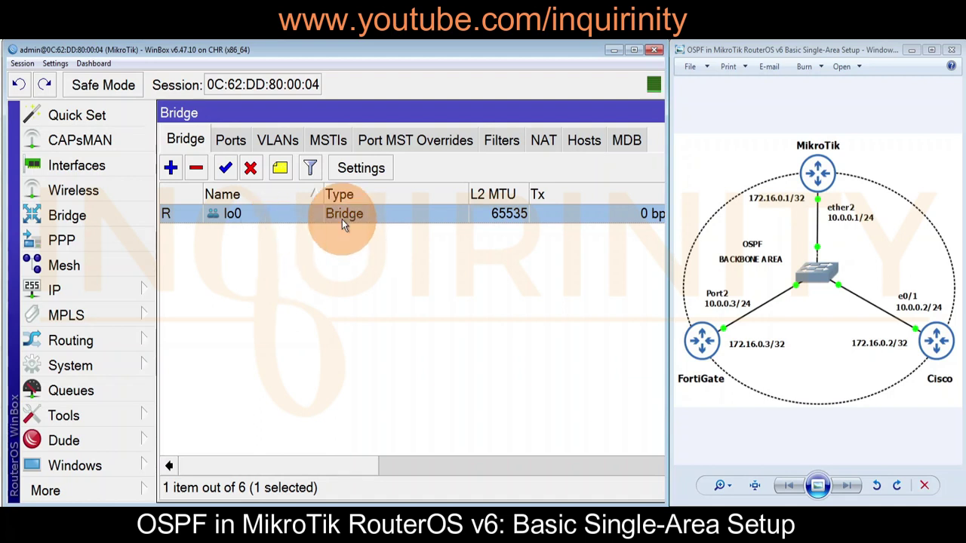
Check the bridge port list for members of lo0 and close the bridge window.
{"action": "left_click", "coordinate": [230, 142]}
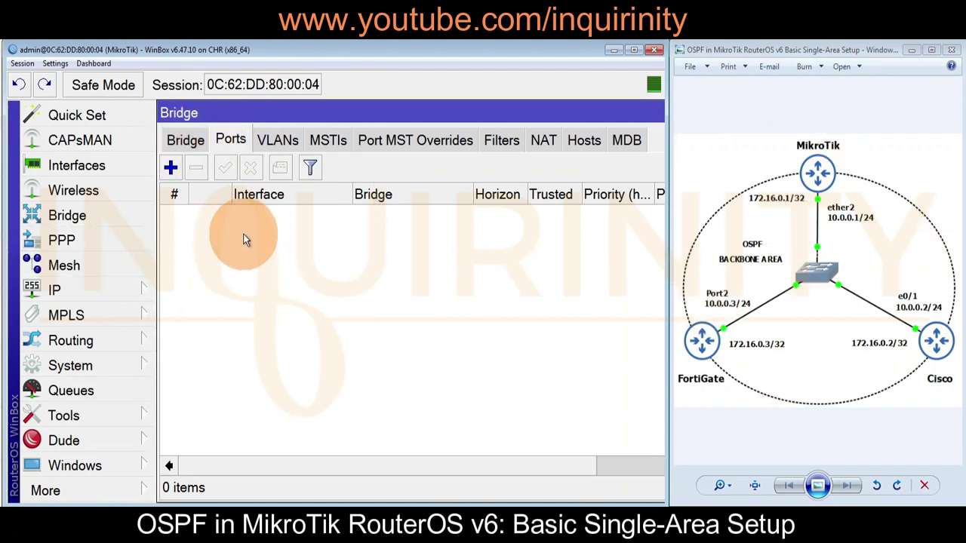
{"action": "left_click", "coordinate": [185, 140]}
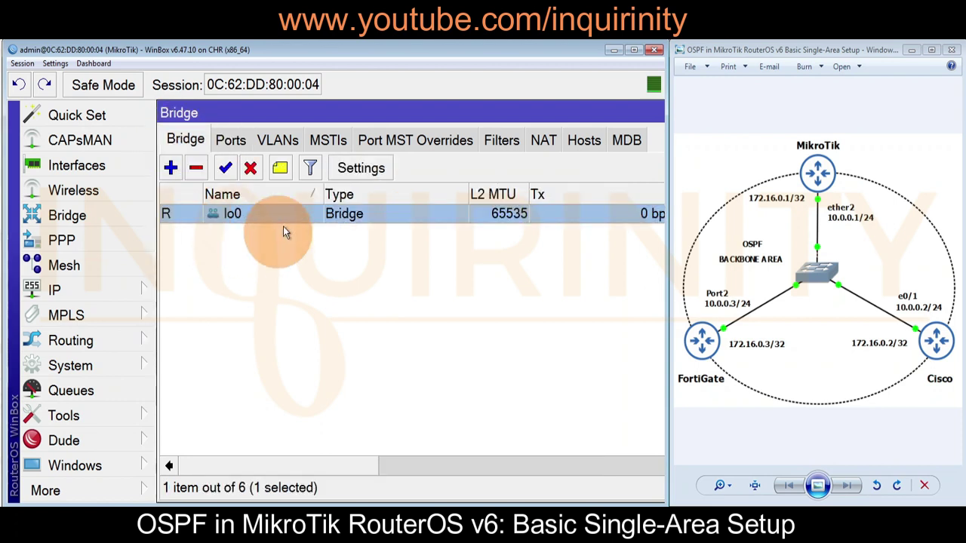
{"action": "left_click", "coordinate": [229, 145]}
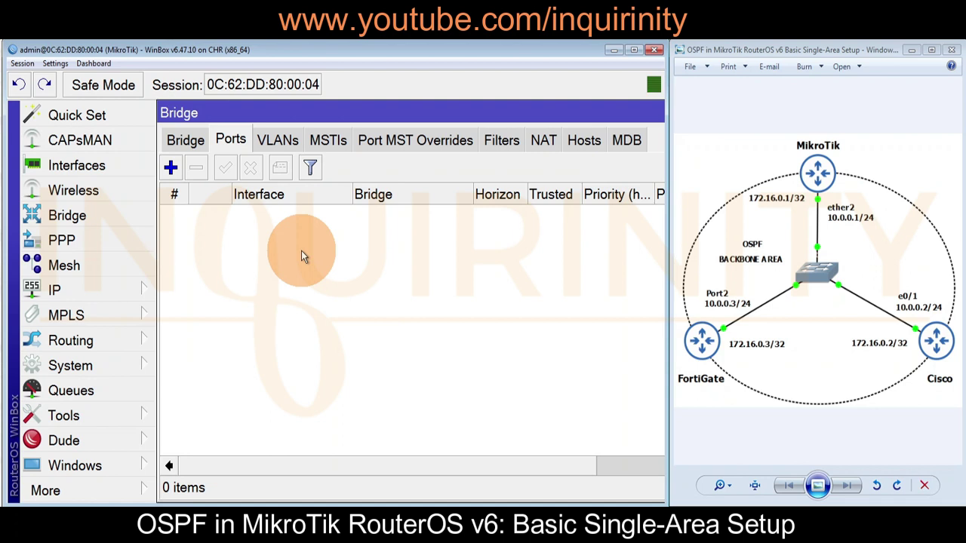
{"action": "left_click", "coordinate": [611, 466]}
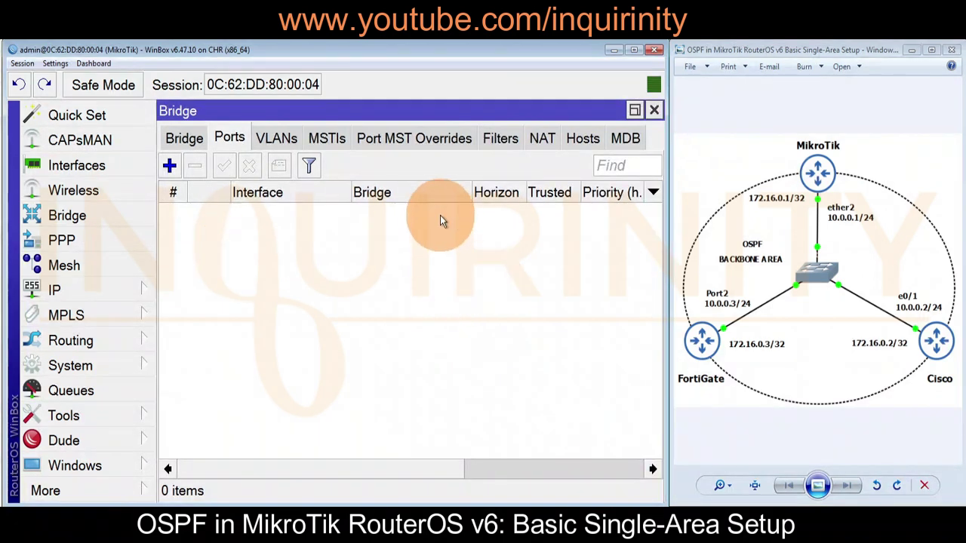
{"action": "left_click", "coordinate": [655, 111]}
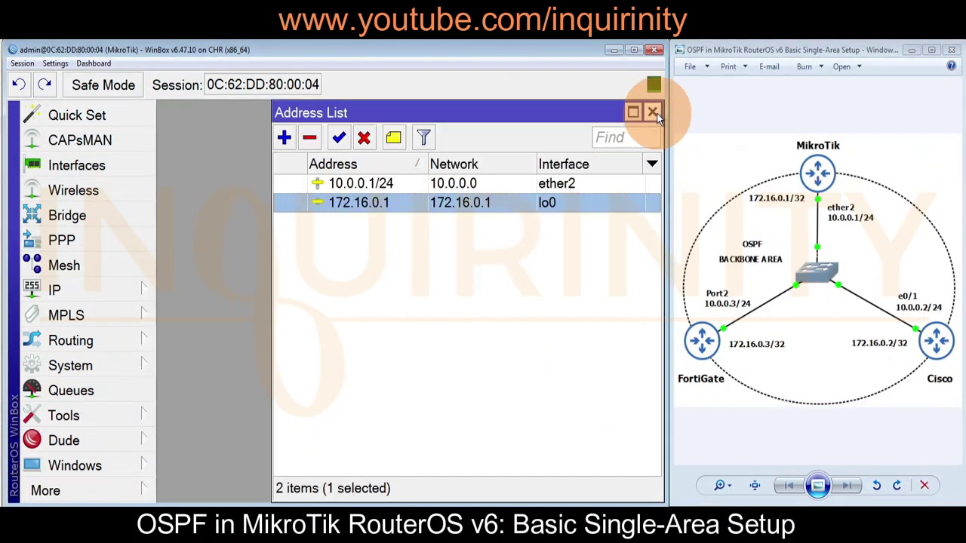
Set the lo0 interface's IP address to 172.16.0.1/32, apply it, and reopen the entry to check how it was stored.
{"action": "left_click", "coordinate": [101, 292]}
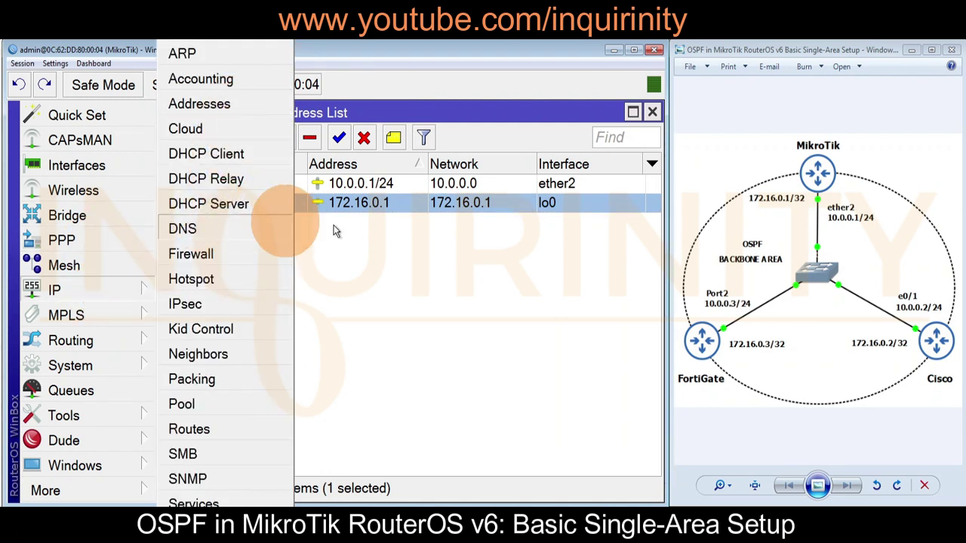
{"action": "left_click", "coordinate": [381, 213]}
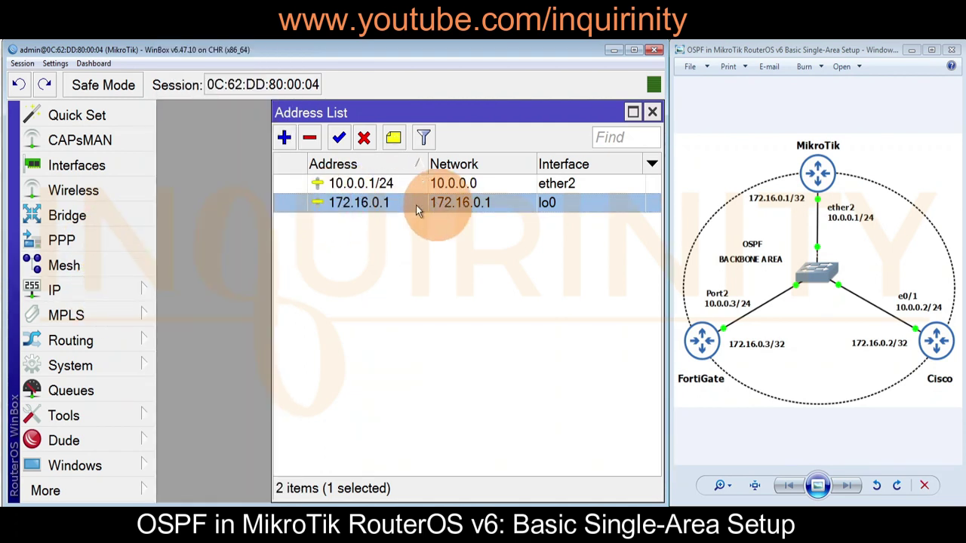
{"action": "double_click", "coordinate": [387, 206]}
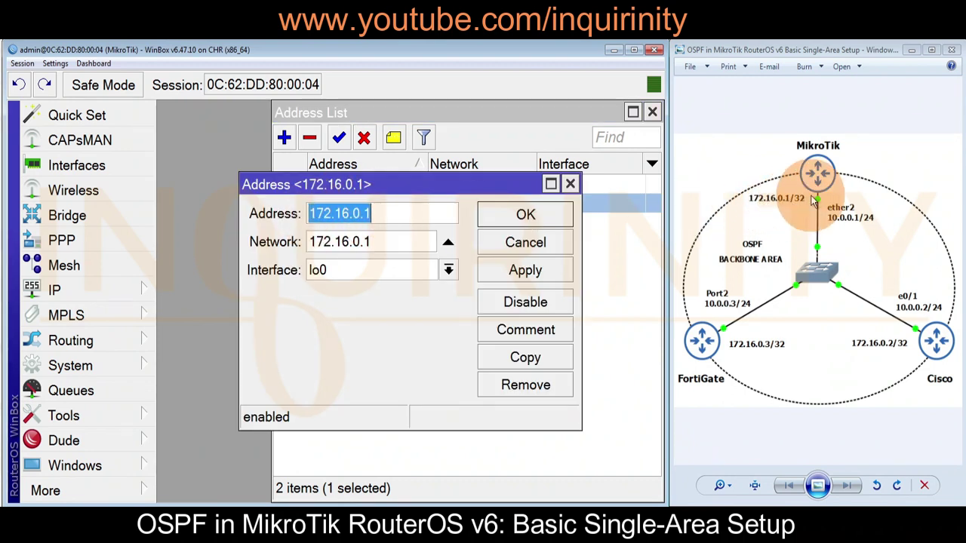
{"action": "left_click", "coordinate": [344, 218]}
{"action": "left_click", "coordinate": [387, 212]}
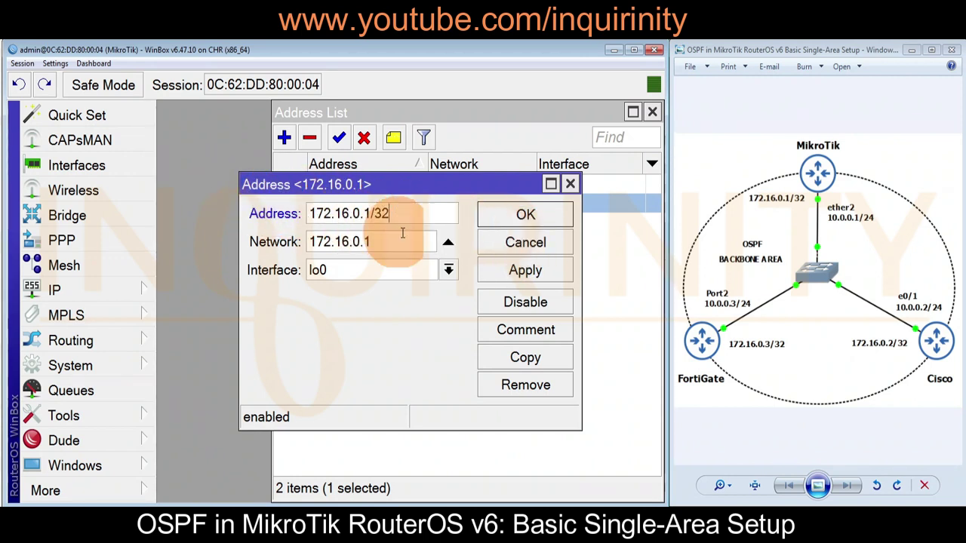
{"action": "left_click", "coordinate": [526, 274]}
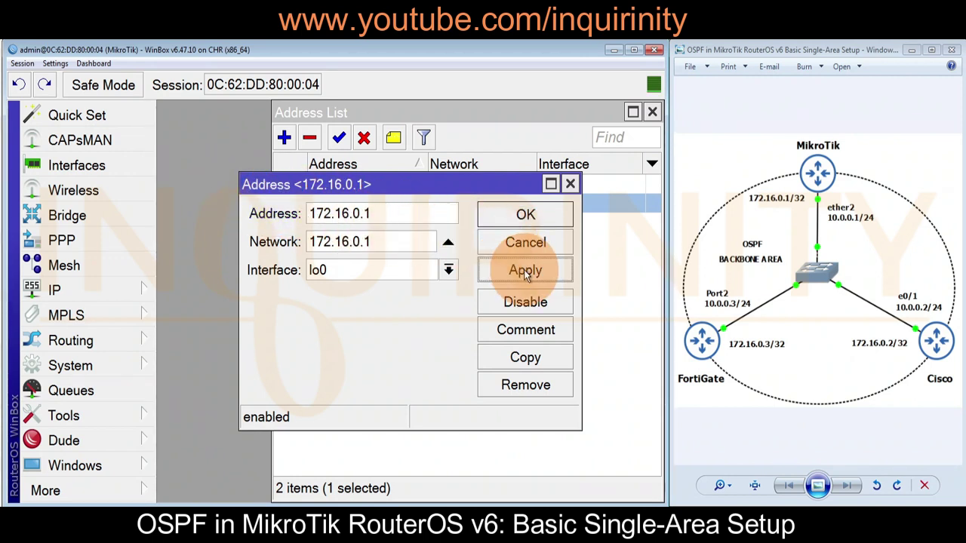
{"action": "left_click", "coordinate": [528, 216]}
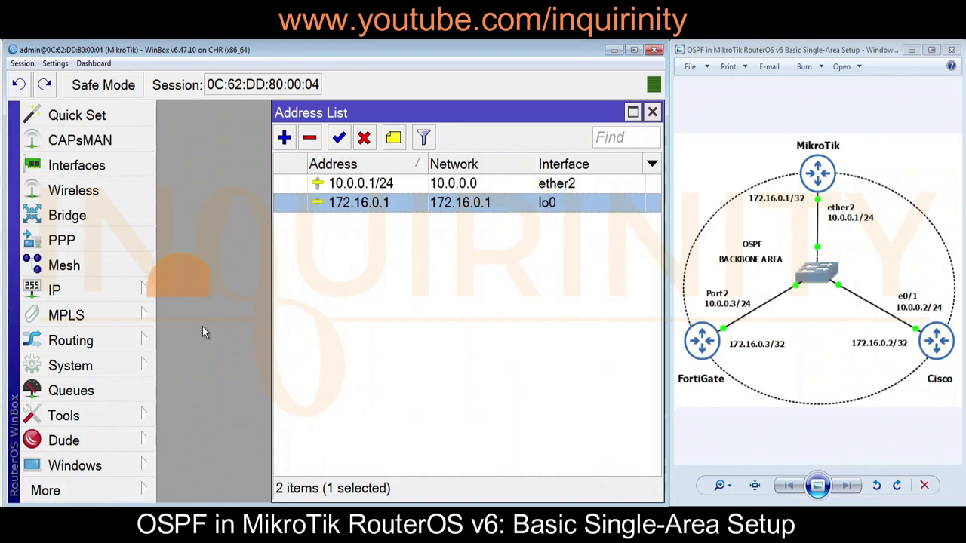
{"action": "double_click", "coordinate": [372, 205]}
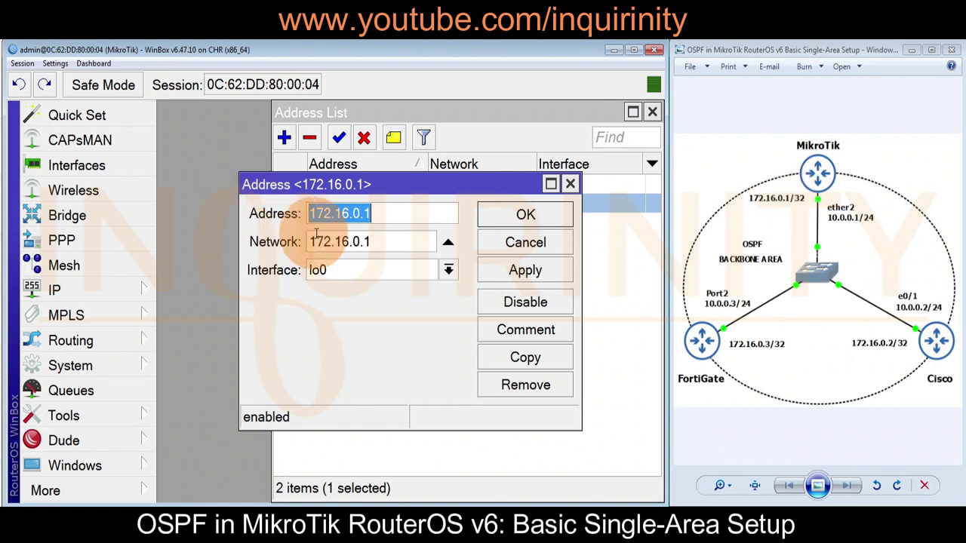
{"action": "left_click_drag", "start_coordinate": [459, 184], "coordinate": [546, 248]}
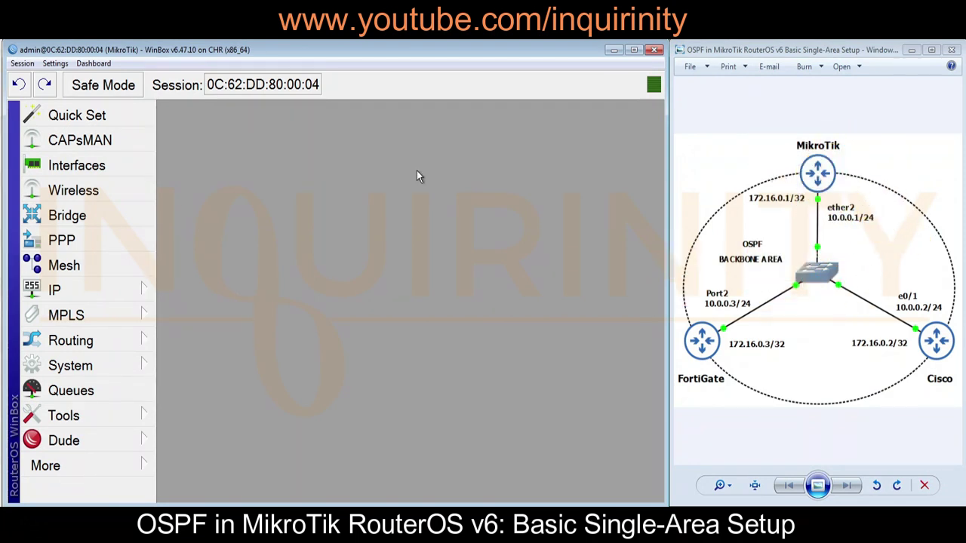
Open the IP route list and examine the connected routes for ether2 and lo0.
{"action": "left_click", "coordinate": [59, 290]}
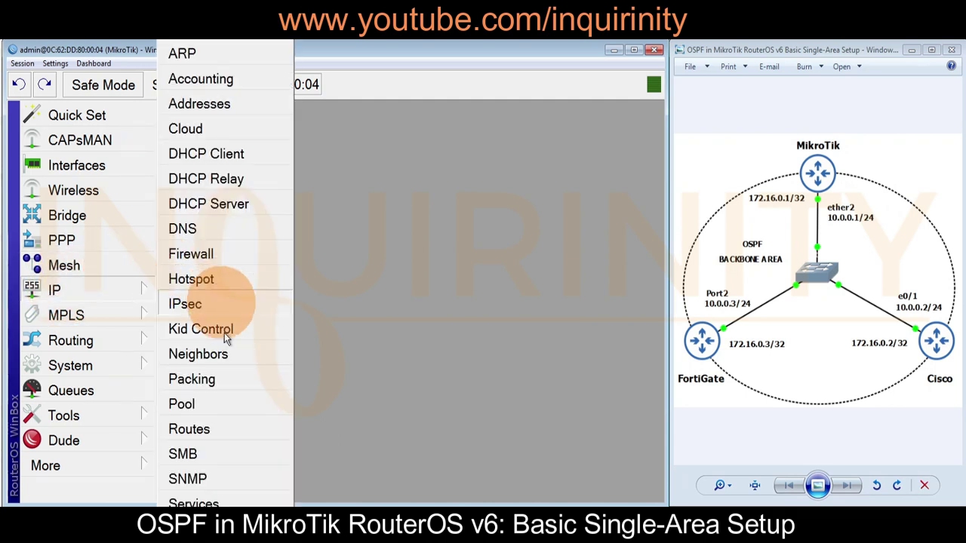
{"action": "left_click", "coordinate": [226, 429]}
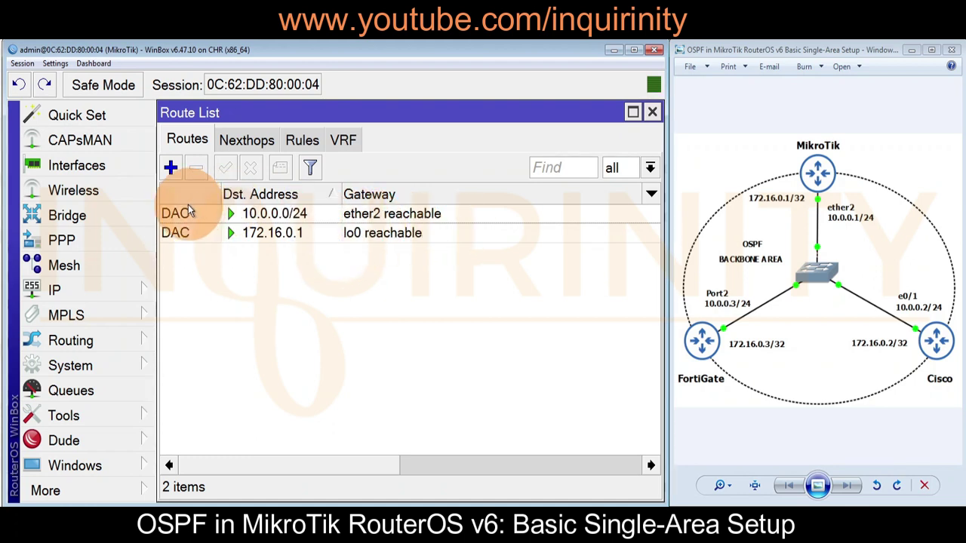
{"action": "left_click", "coordinate": [265, 216]}
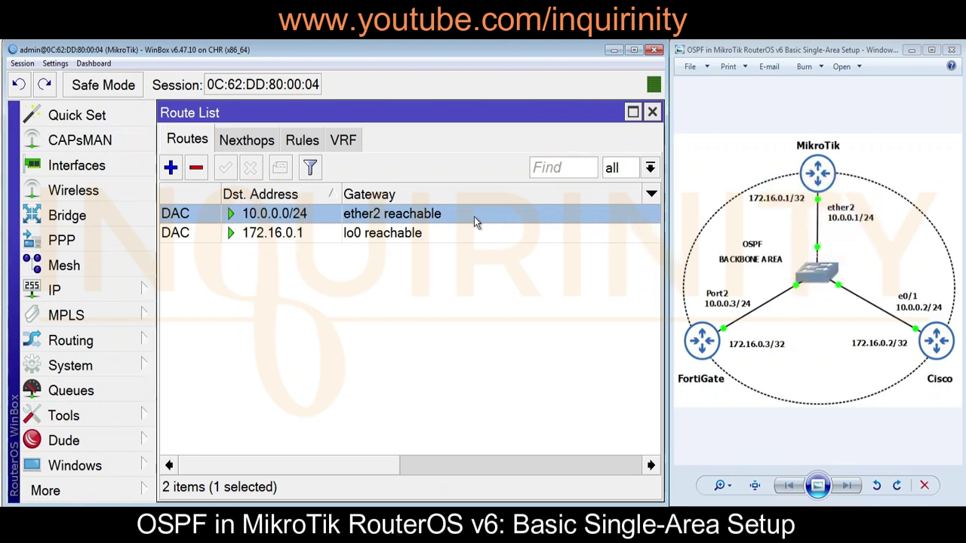
{"action": "left_click", "coordinate": [255, 234]}
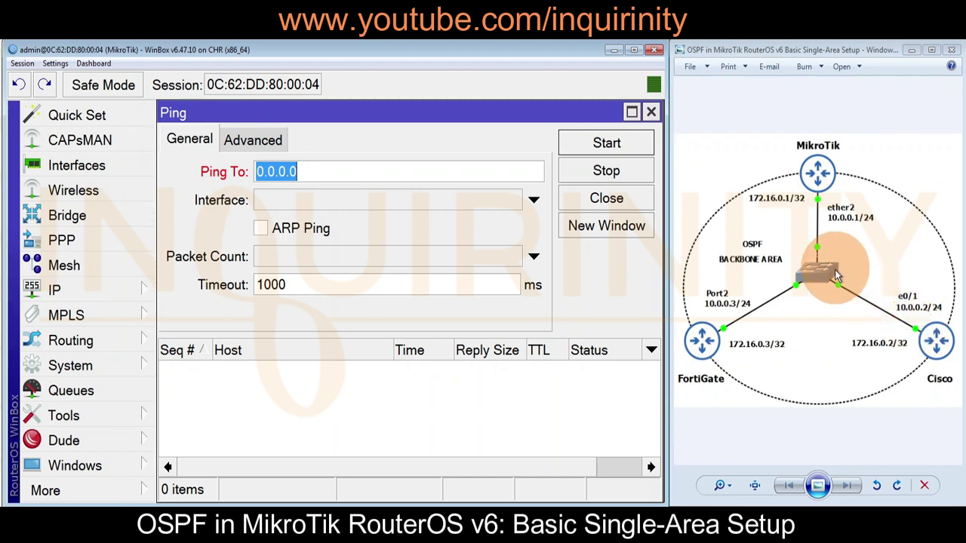
Ping the Cisco interface at 10.0.0.2 and the FortiGate interface at 10.0.0.3 to test direct connectivity.
{"action": "left_click", "coordinate": [119, 414]}
{"action": "left_click", "coordinate": [181, 279]}
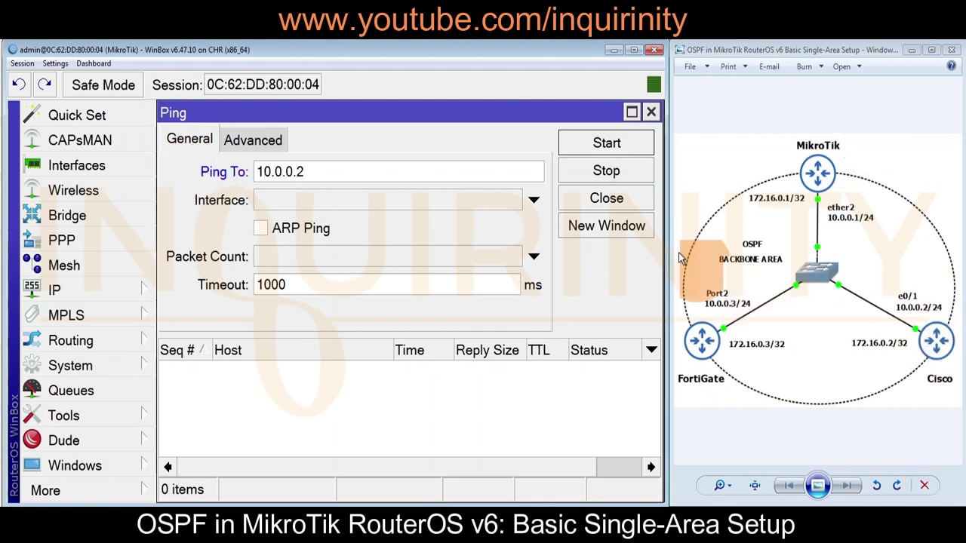
{"action": "left_click", "coordinate": [571, 139]}
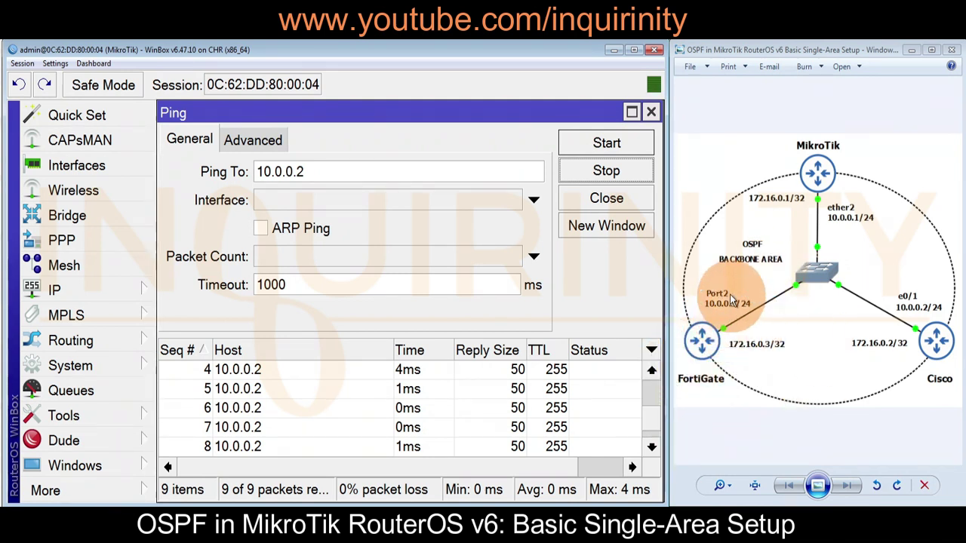
{"action": "left_click", "coordinate": [318, 173]}
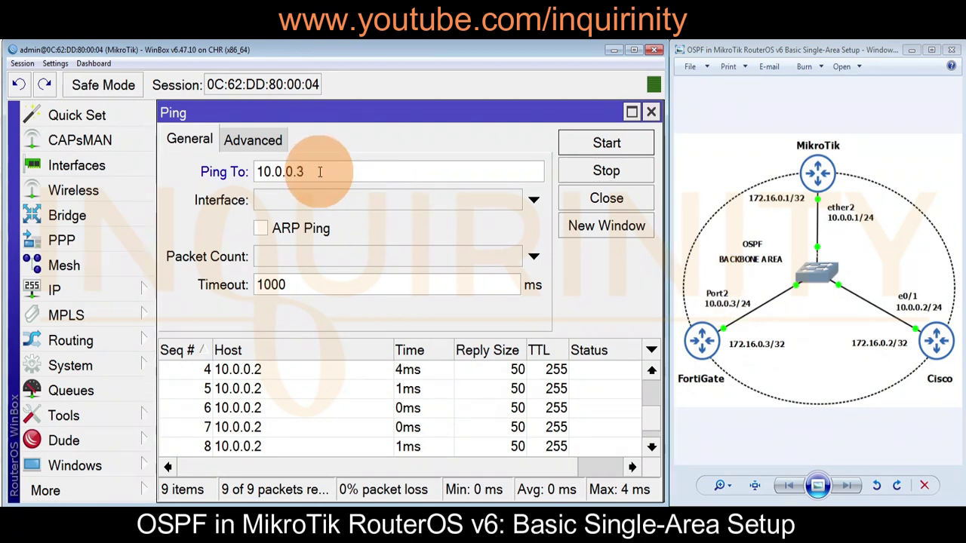
{"action": "left_click", "coordinate": [608, 145]}
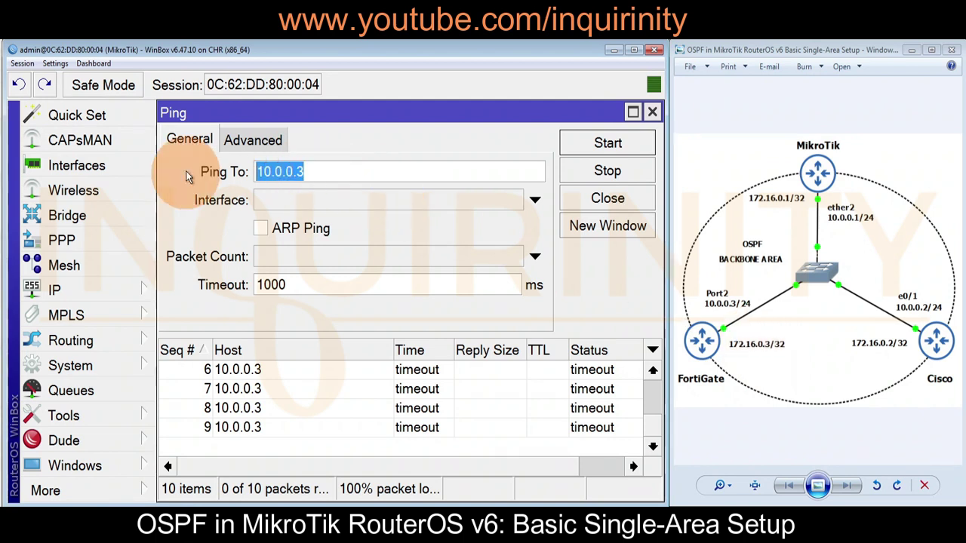
Ping the Cisco loopback 172.16.0.2 and the FortiGate loopback 172.16.0.3.
{"action": "type", "text": "16"}
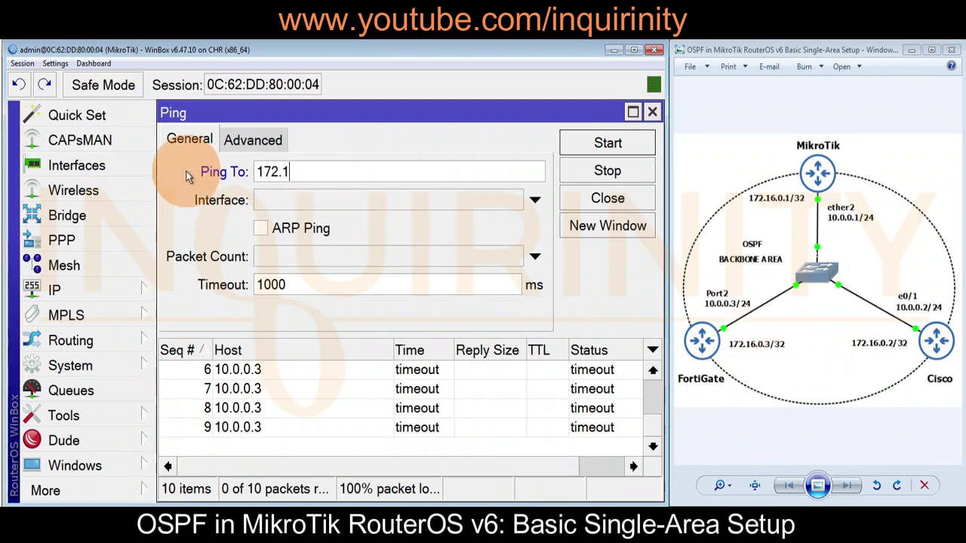
{"action": "left_click", "coordinate": [587, 143]}
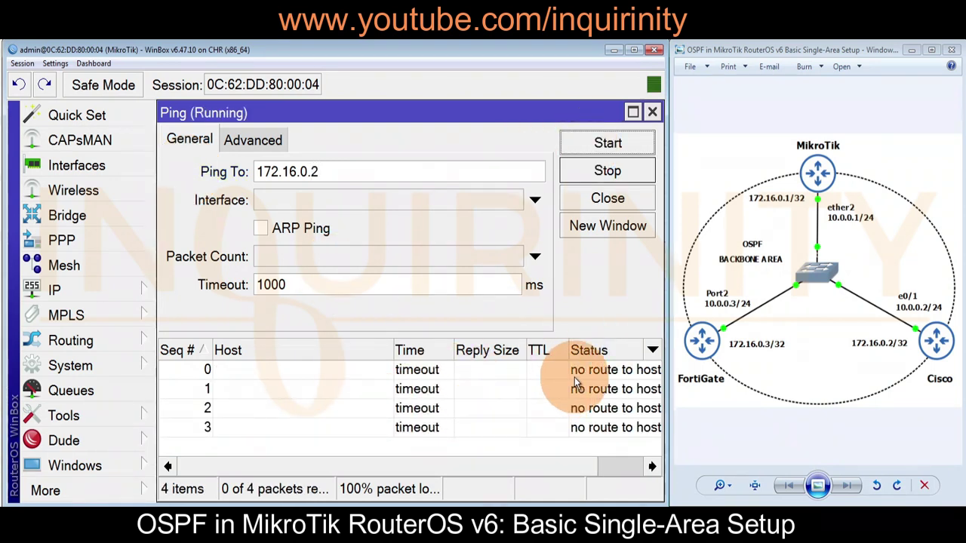
{"action": "left_click", "coordinate": [328, 171]}
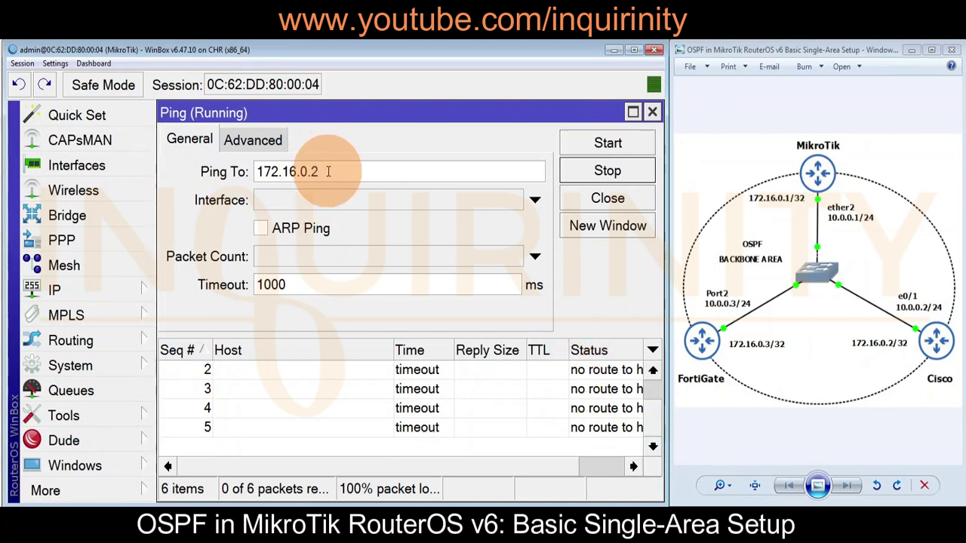
{"action": "key", "text": "BackSpace"}
{"action": "type", "text": "3"}
{"action": "left_click", "coordinate": [600, 146]}
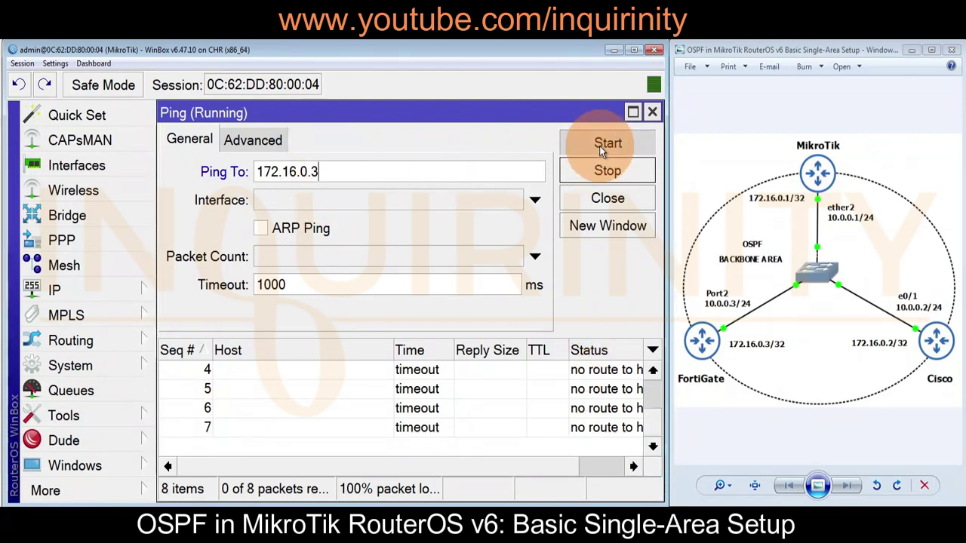
Check the status of the ping replies, then review the lo0 route 172.16.0.1 in the route list.
{"action": "left_click", "coordinate": [611, 457]}
{"action": "left_click", "coordinate": [623, 428]}
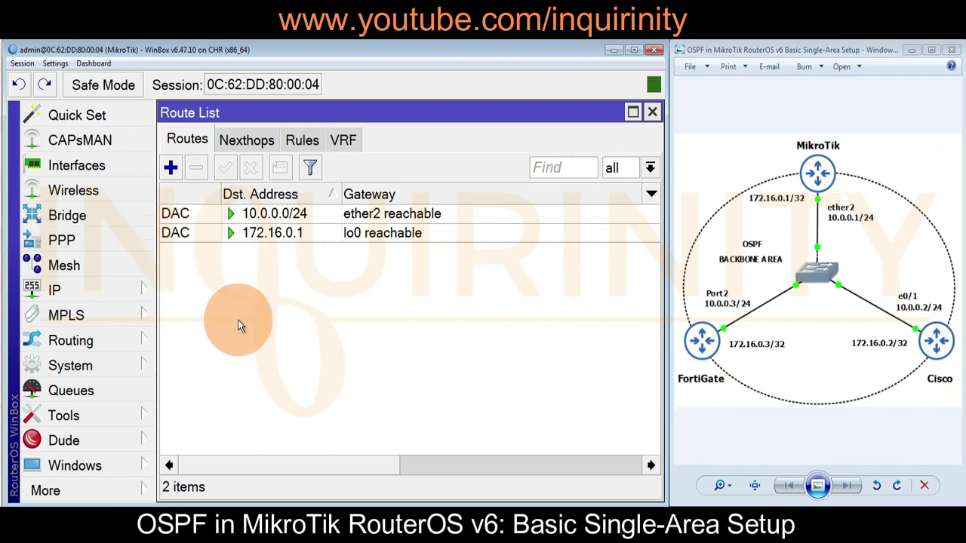
{"action": "left_click", "coordinate": [270, 231]}
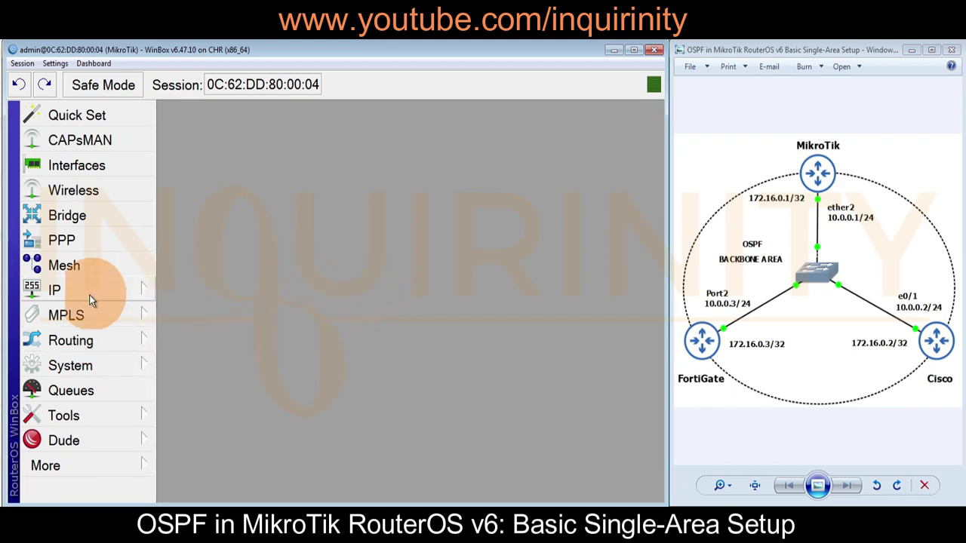
Open the system package list, select the routing package and enable it.
{"action": "left_click", "coordinate": [101, 366]}
{"action": "left_click", "coordinate": [203, 354]}
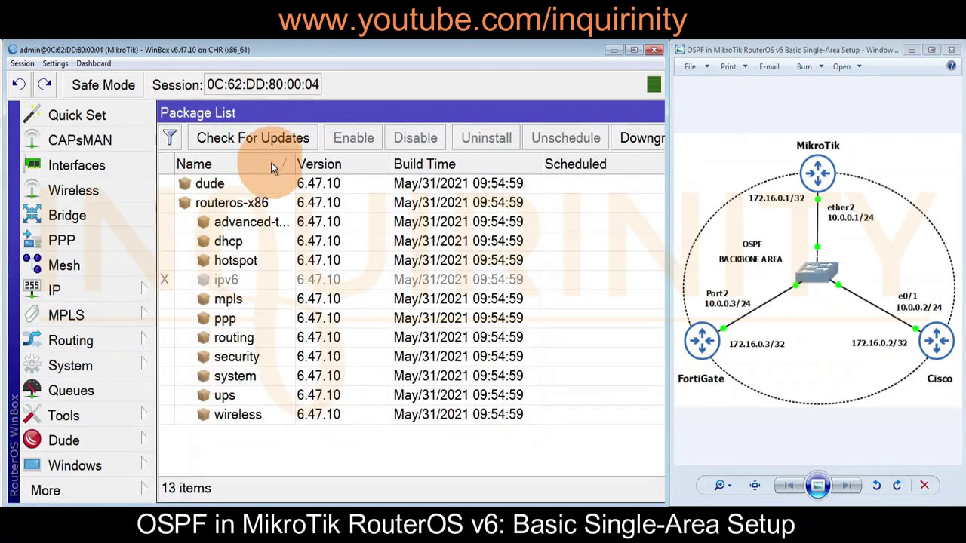
{"action": "left_click", "coordinate": [235, 337]}
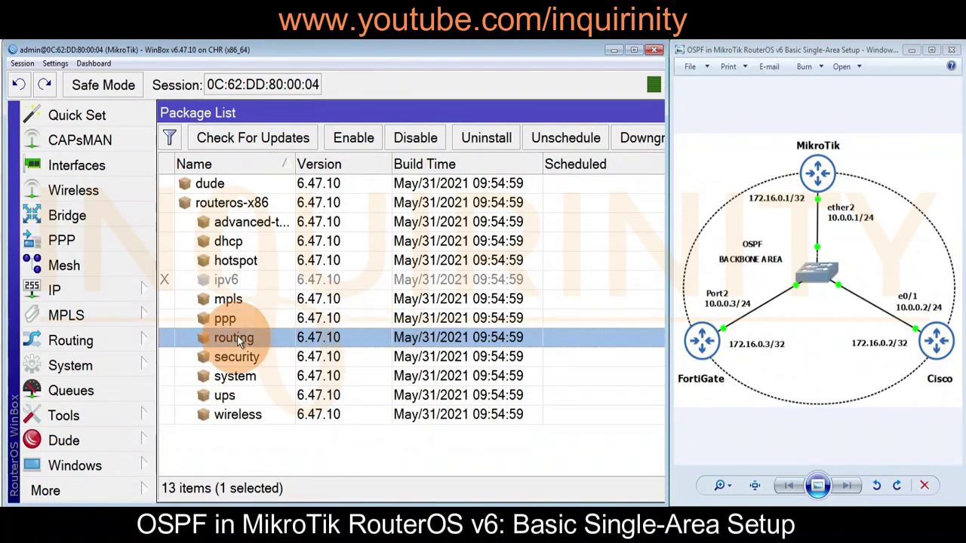
{"action": "left_click", "coordinate": [351, 137]}
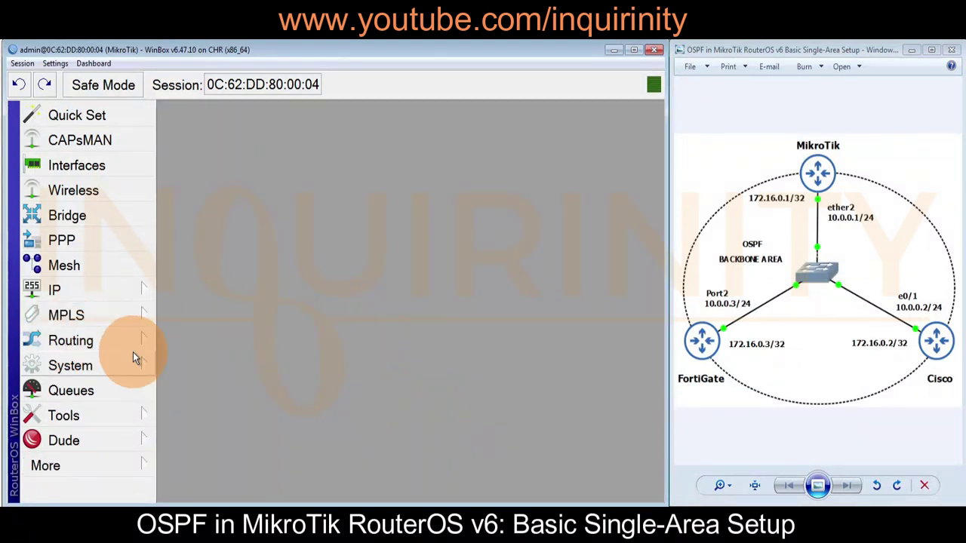
Open the OSPF routing configuration and look over the full list of its sections.
{"action": "left_click", "coordinate": [51, 342]}
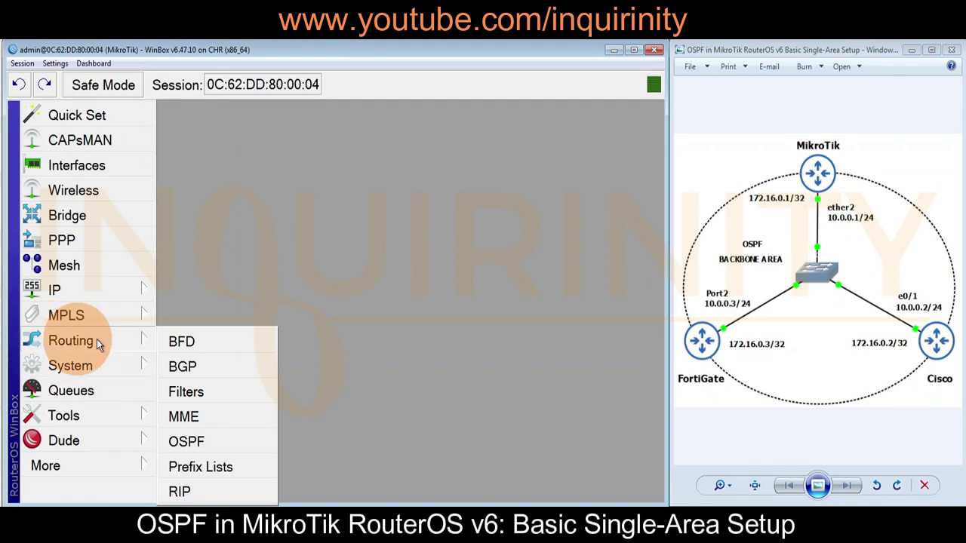
{"action": "left_click", "coordinate": [231, 443]}
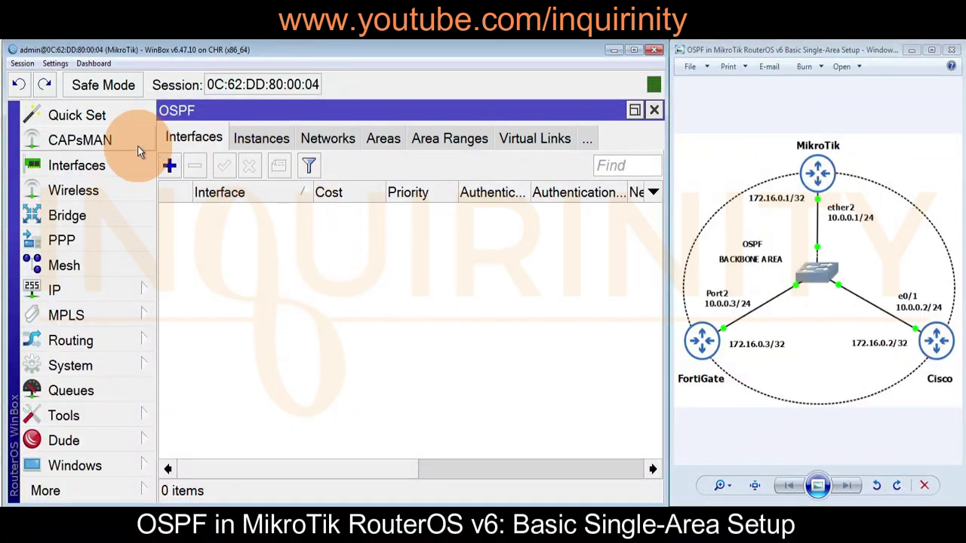
{"action": "left_click", "coordinate": [586, 140]}
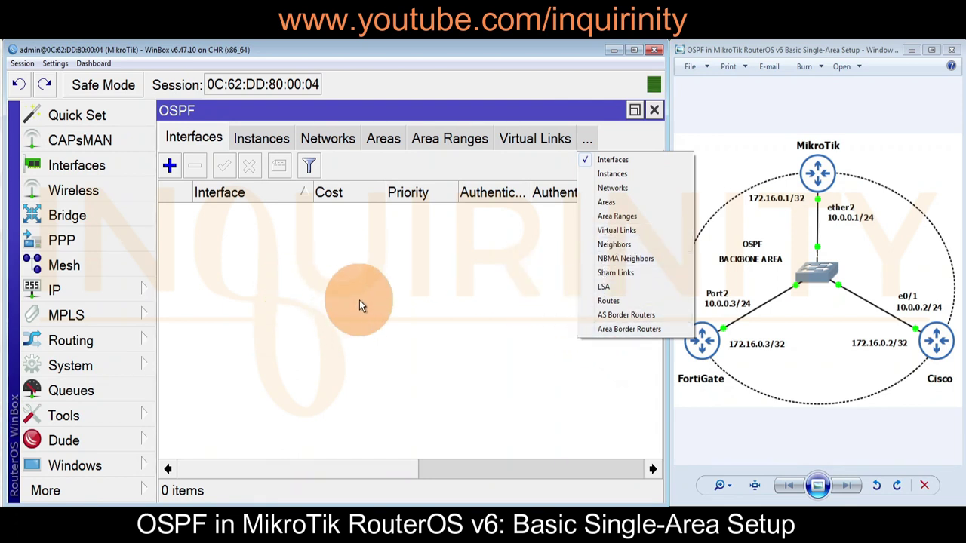
{"action": "left_click", "coordinate": [420, 299]}
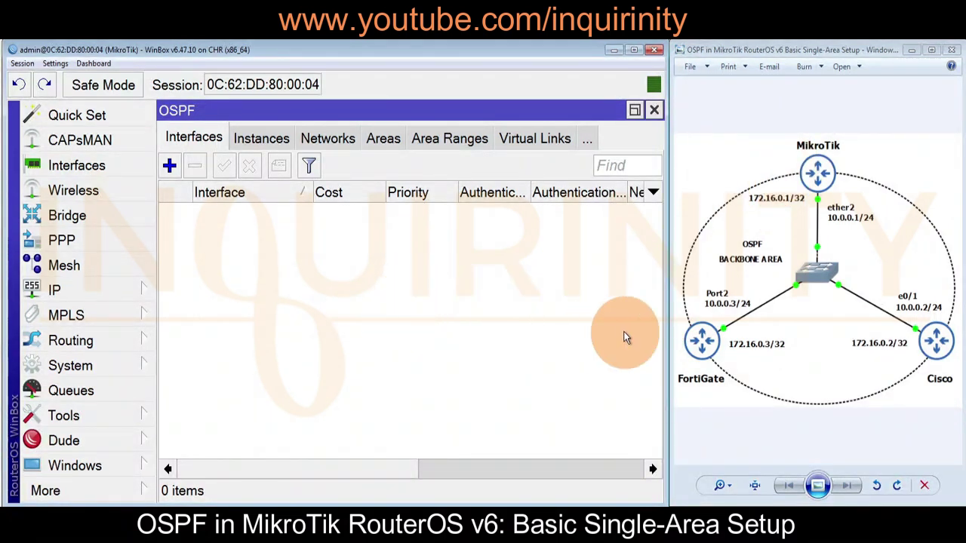
Examine the OSPF networks, interfaces, instances, areas and neighbors for existing entries.
{"action": "left_click", "coordinate": [326, 139]}
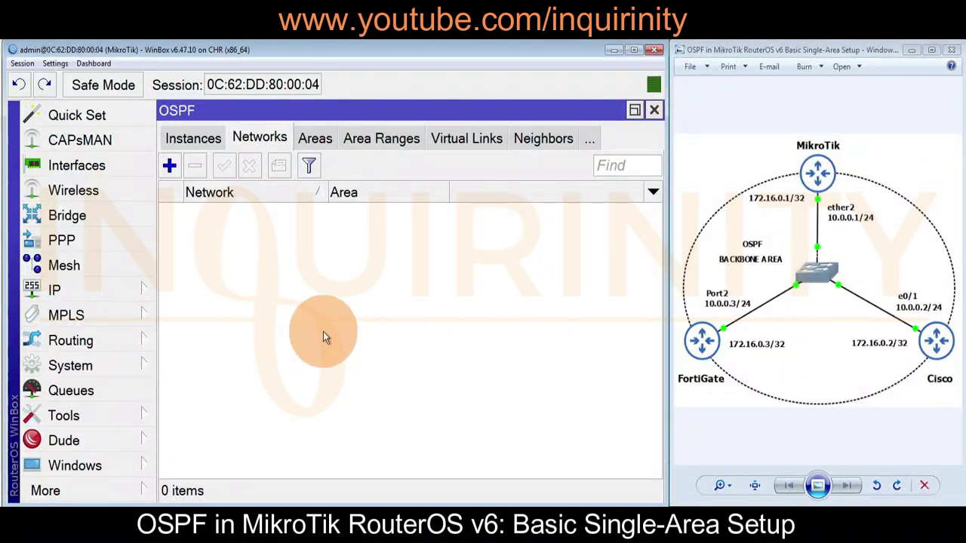
{"action": "left_click", "coordinate": [195, 144]}
{"action": "left_click", "coordinate": [177, 140]}
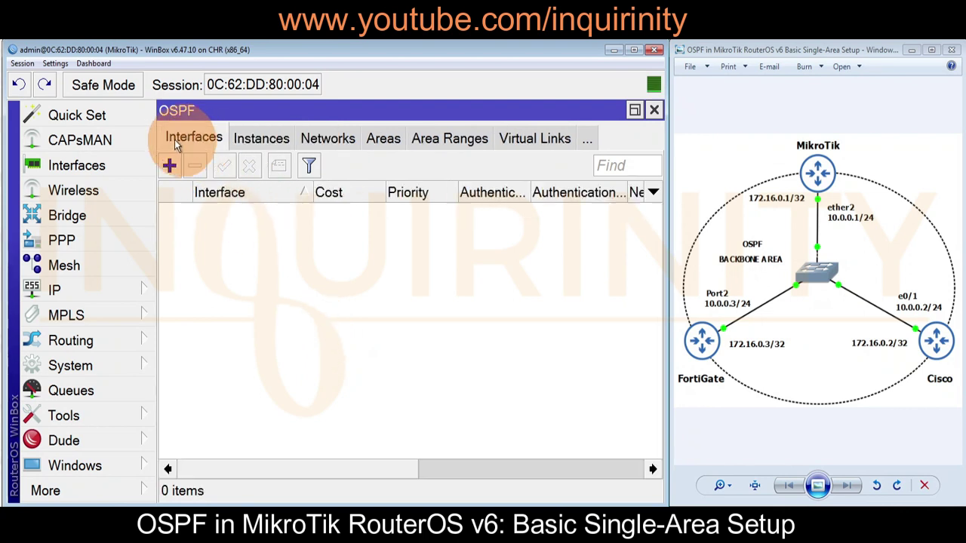
{"action": "left_click", "coordinate": [252, 140]}
{"action": "left_click", "coordinate": [323, 138]}
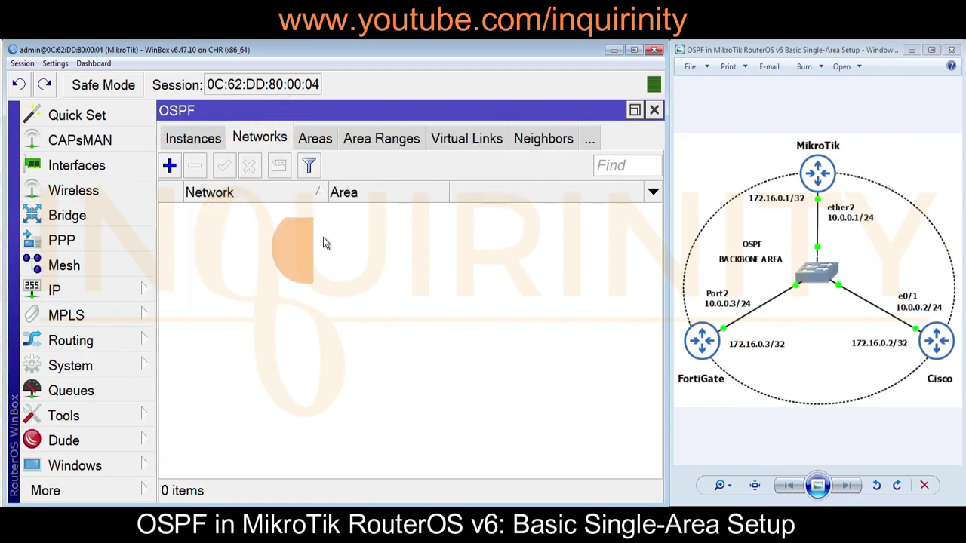
{"action": "left_click", "coordinate": [313, 139]}
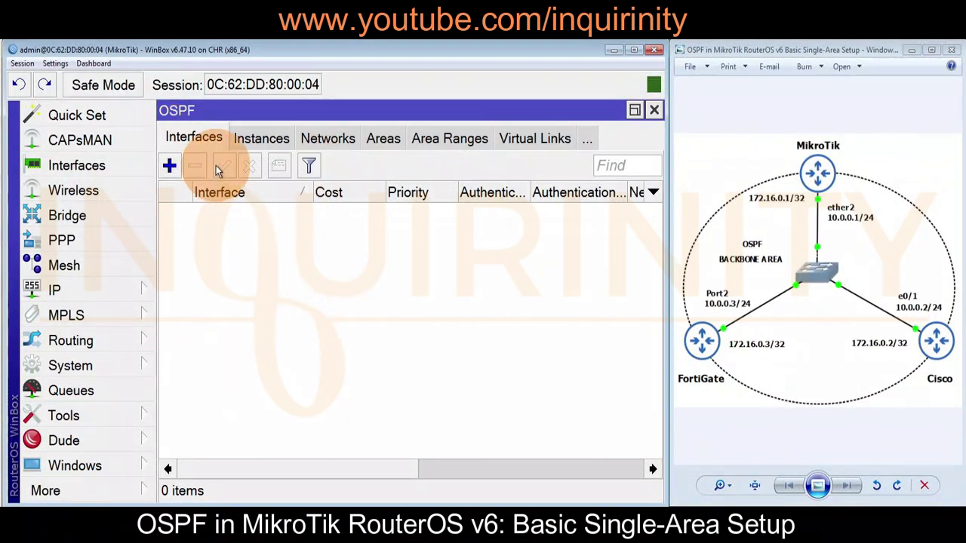
{"action": "left_click", "coordinate": [258, 140]}
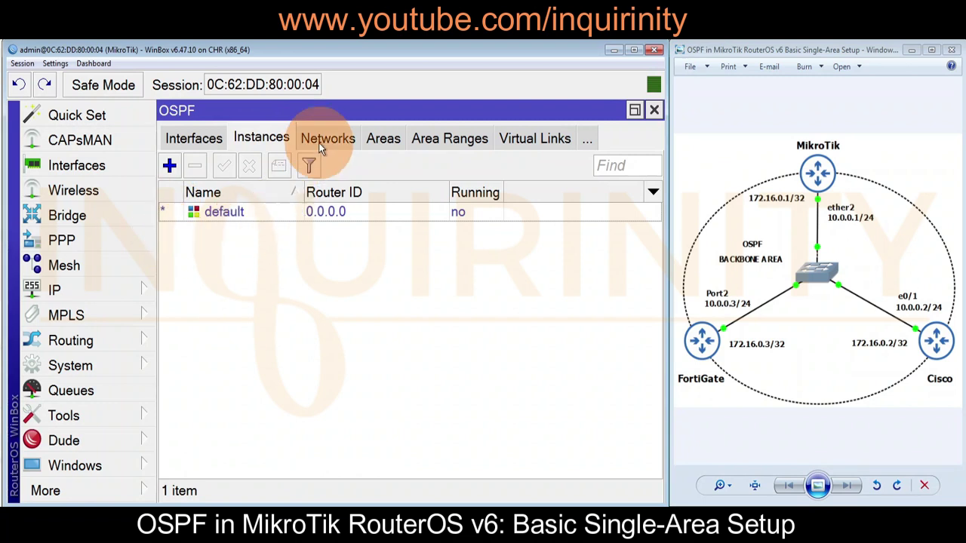
{"action": "left_click", "coordinate": [383, 138]}
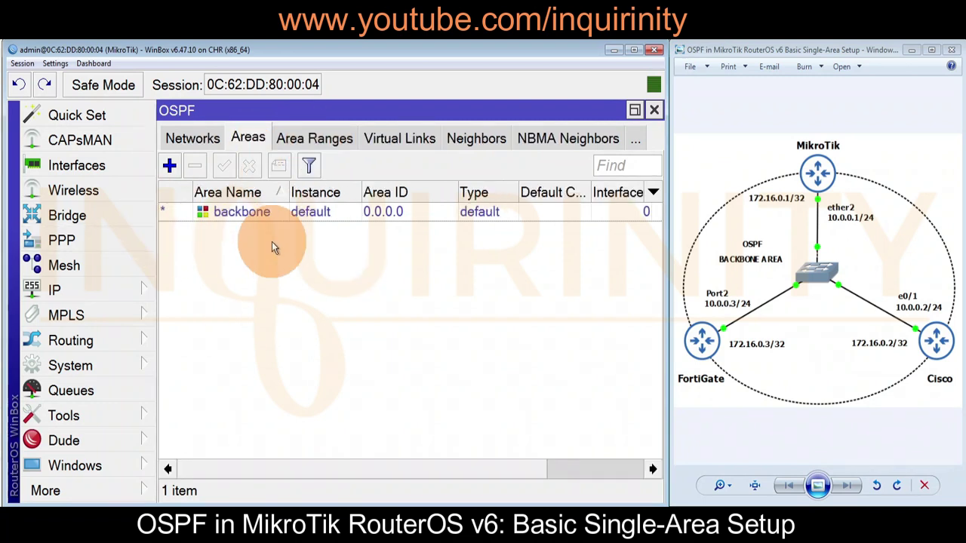
{"action": "left_click", "coordinate": [189, 141]}
{"action": "left_click", "coordinate": [314, 141]}
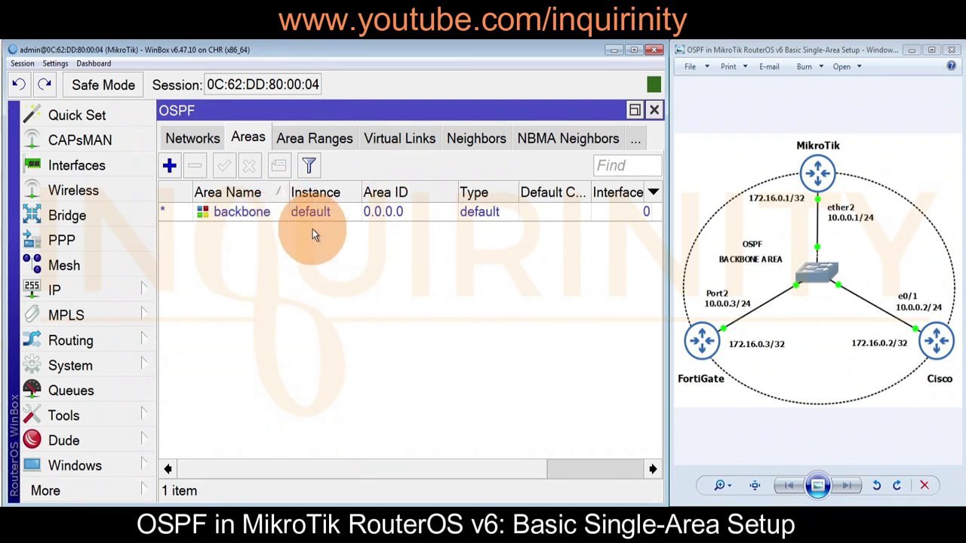
{"action": "left_click", "coordinate": [476, 139]}
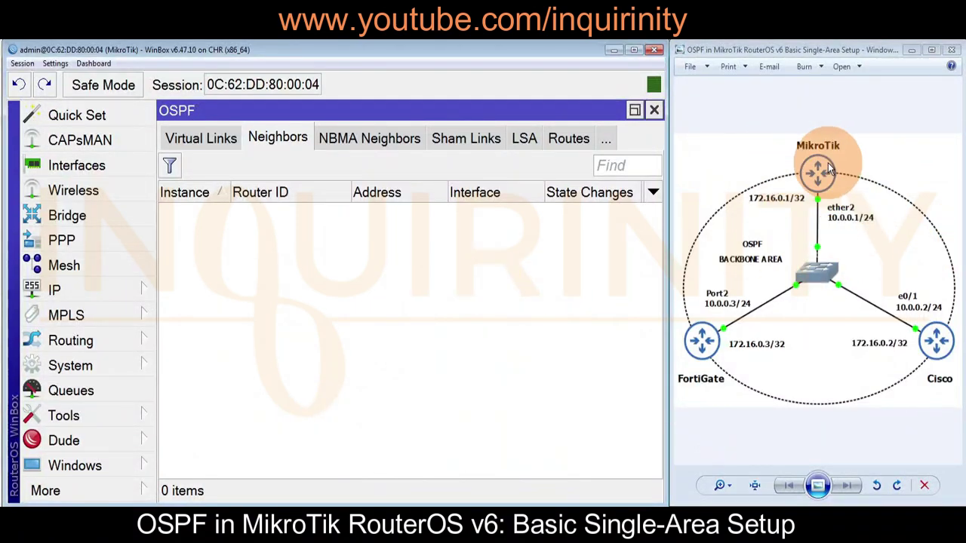
Go back through the OSPF area ranges, networks and instances, ending at the interfaces list.
{"action": "scroll", "coordinate": [190, 137], "scroll_direction": "up", "scroll_amount": 4}
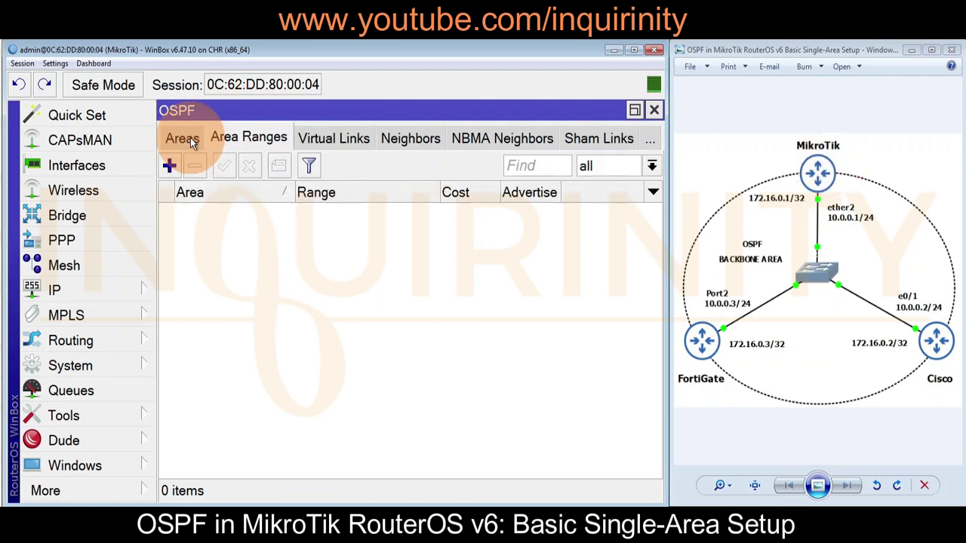
{"action": "scroll", "coordinate": [190, 138], "scroll_direction": "up", "scroll_amount": 2}
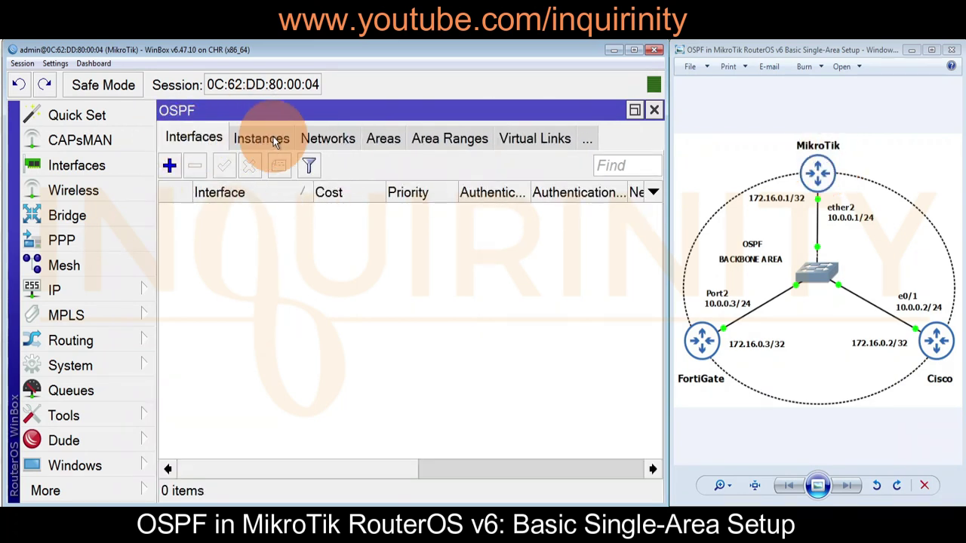
{"action": "left_click", "coordinate": [332, 142]}
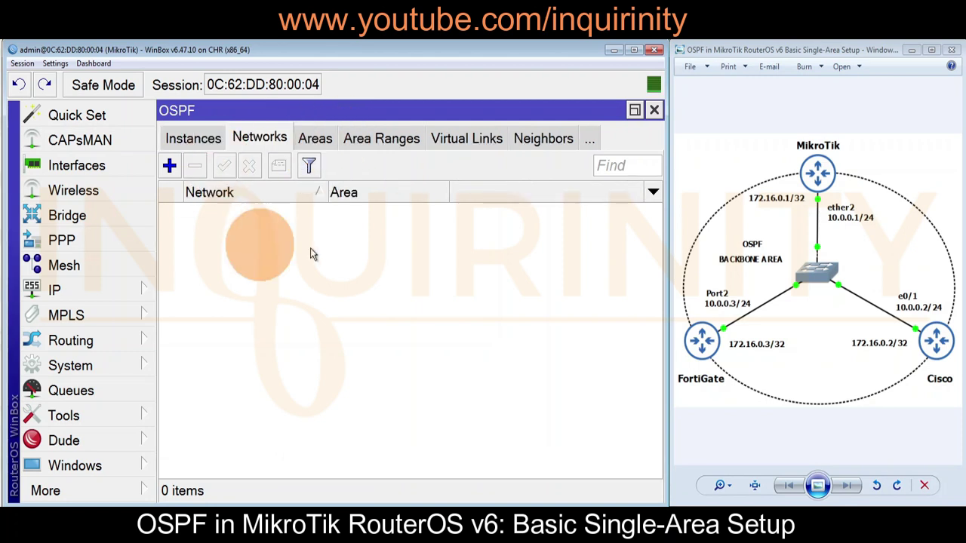
{"action": "left_click", "coordinate": [208, 140]}
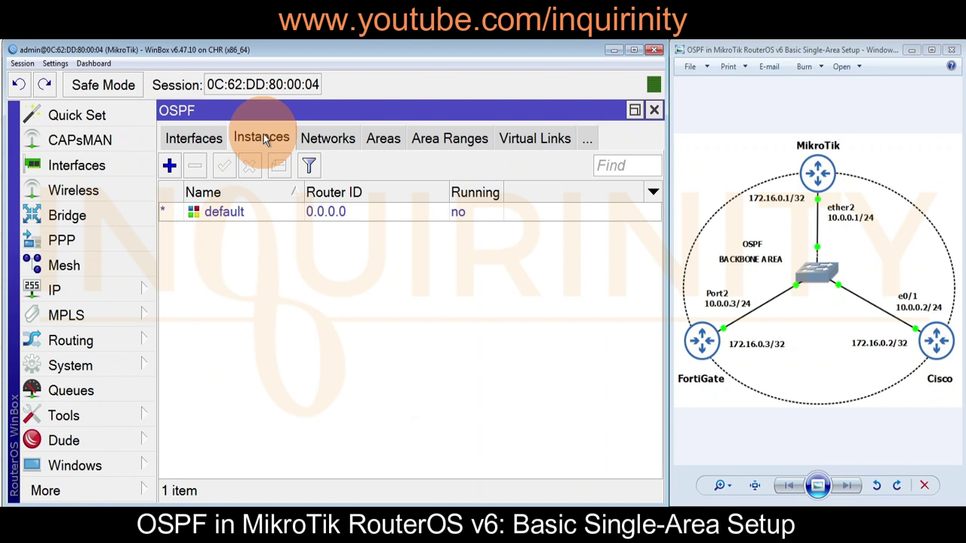
{"action": "left_click", "coordinate": [204, 137]}
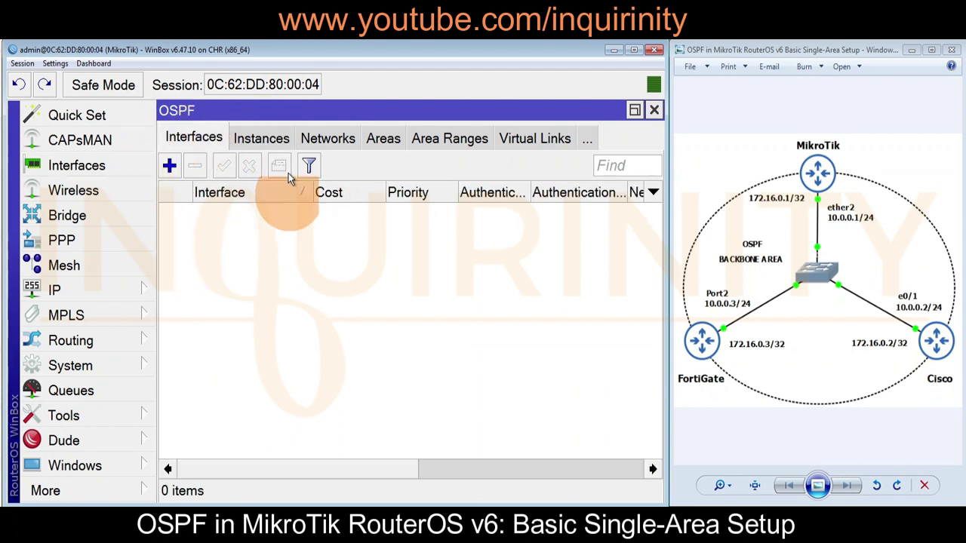
Set the default OSPF instance's router ID to 172.16.0.1 and look over its metrics and MPLS settings.
{"action": "left_click", "coordinate": [264, 138]}
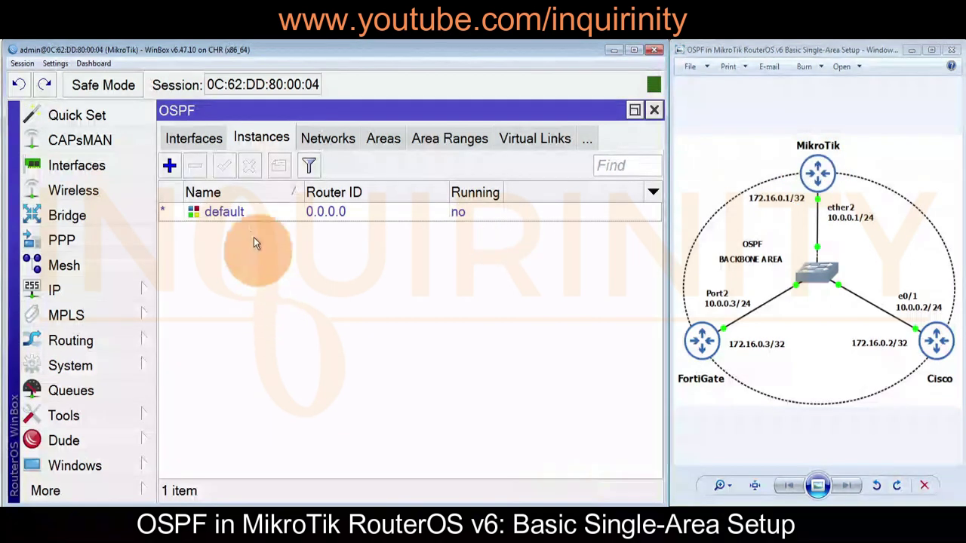
{"action": "double_click", "coordinate": [245, 216]}
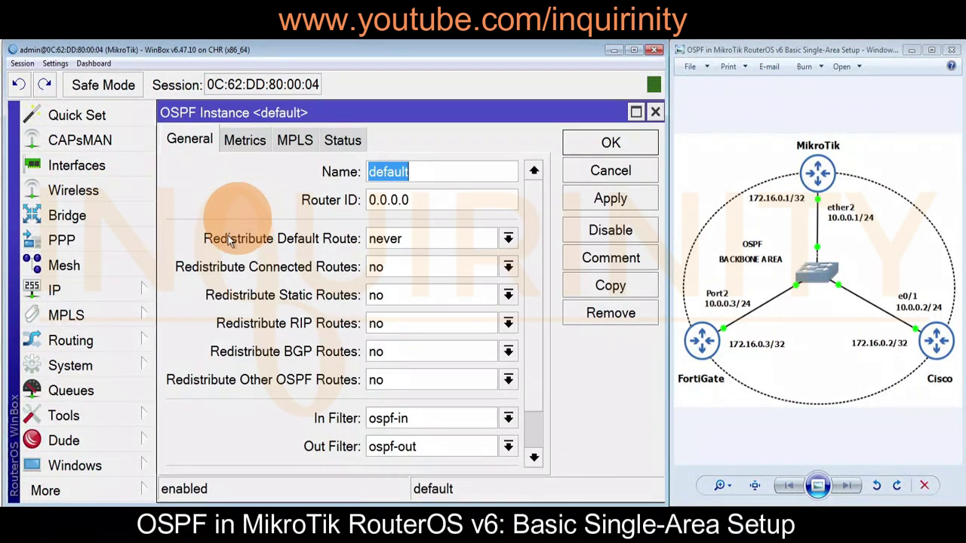
{"action": "left_click_drag", "start_coordinate": [431, 200], "coordinate": [215, 189]}
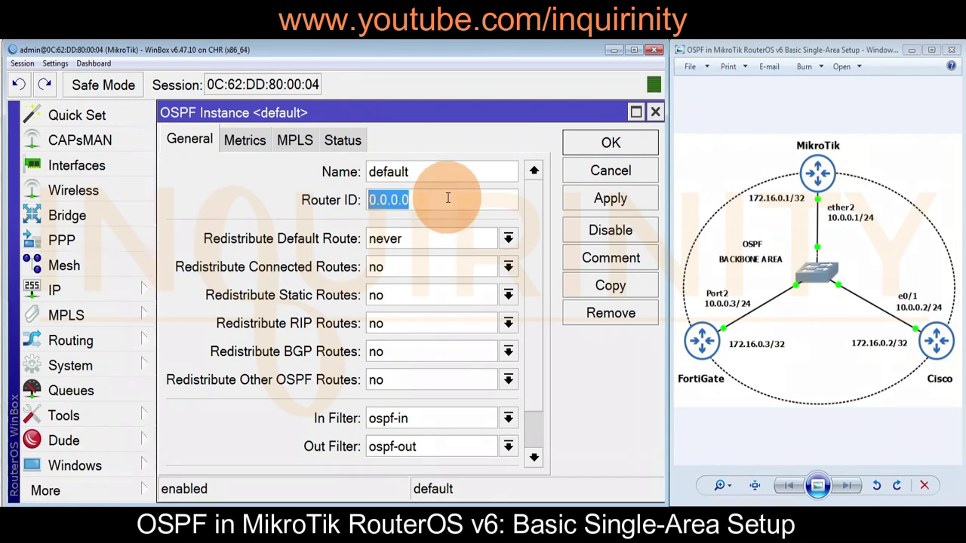
{"action": "type", "text": "172.16.0.1"}
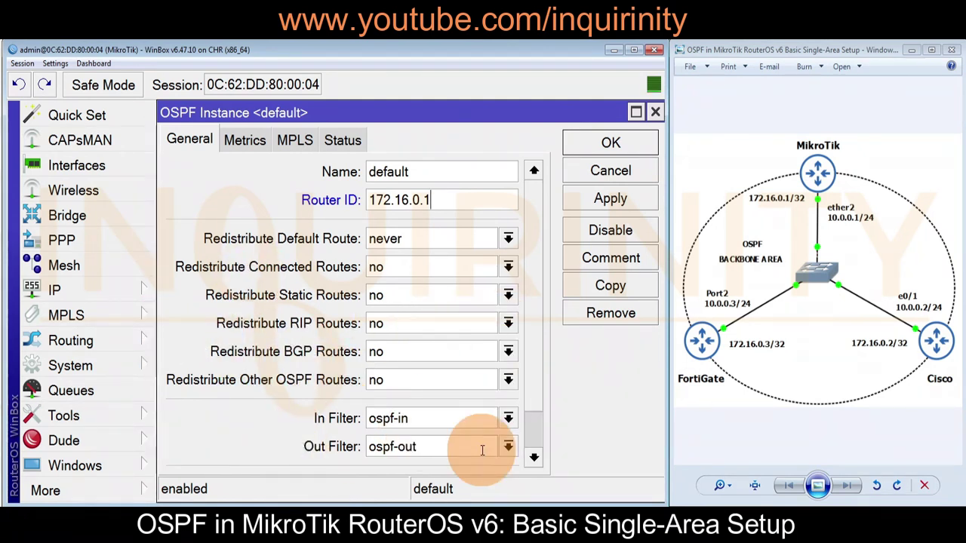
{"action": "left_click", "coordinate": [235, 140]}
{"action": "left_click", "coordinate": [293, 140]}
{"action": "left_click", "coordinate": [182, 140]}
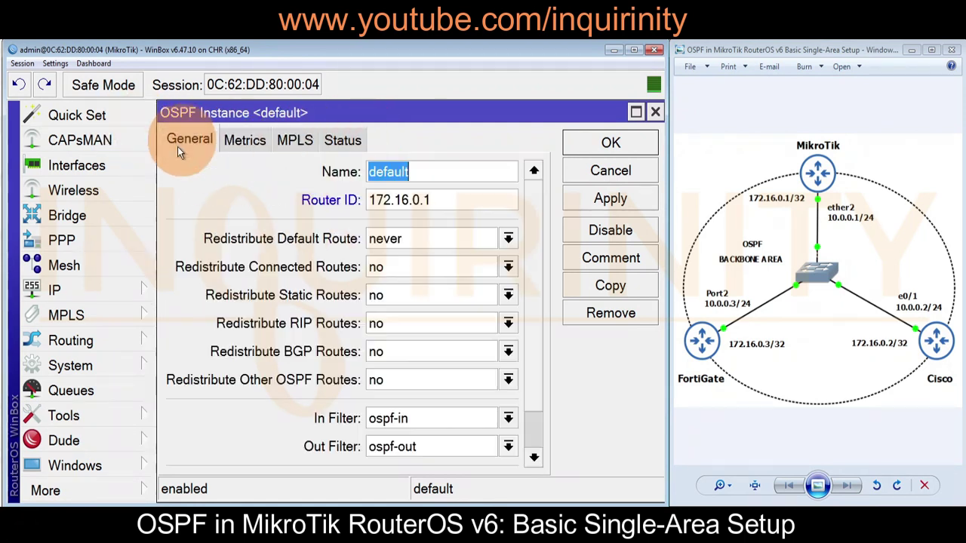
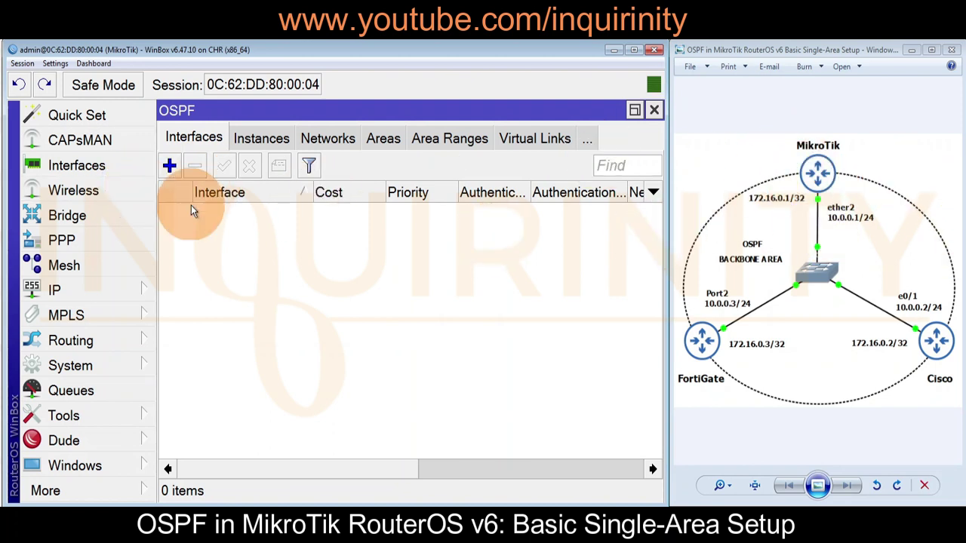
Add ether2 as an OSPF interface with the default cost, priority and network type.
{"action": "left_click", "coordinate": [169, 165]}
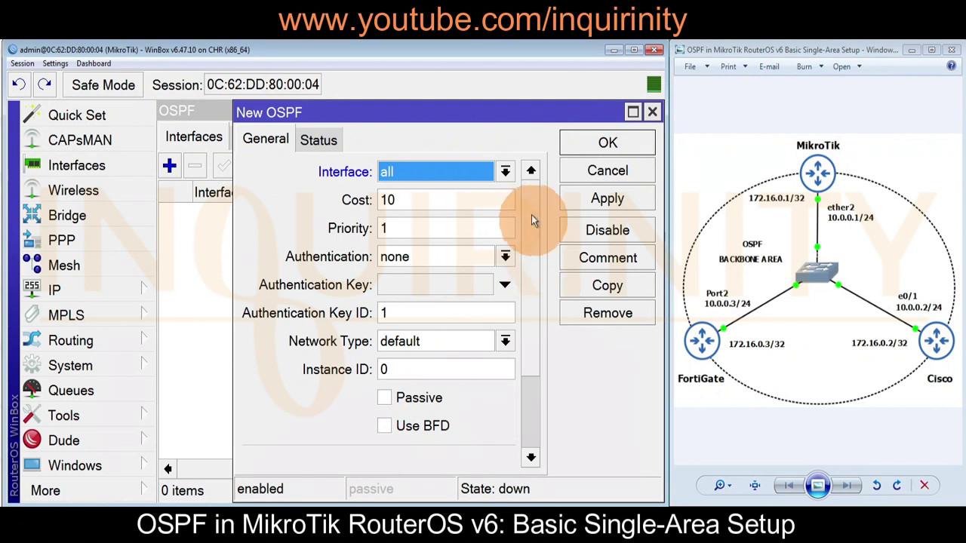
{"action": "left_click_drag", "start_coordinate": [532, 213], "coordinate": [509, 166]}
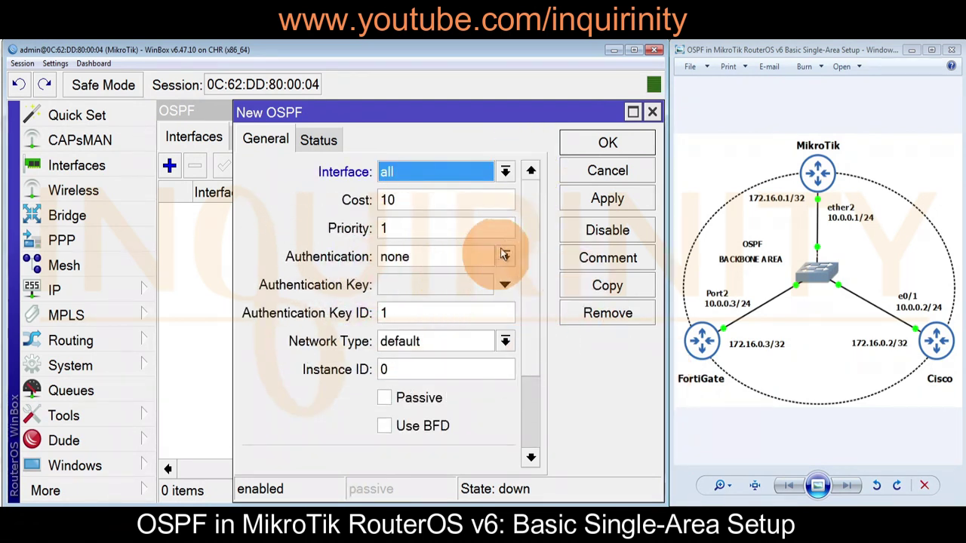
{"action": "left_click_drag", "start_coordinate": [525, 218], "coordinate": [524, 168]}
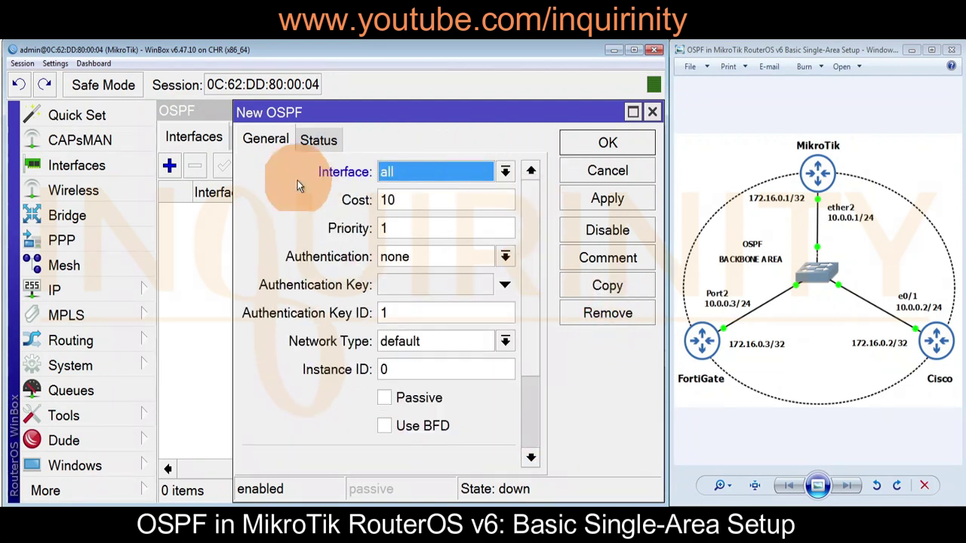
{"action": "left_click", "coordinate": [464, 173]}
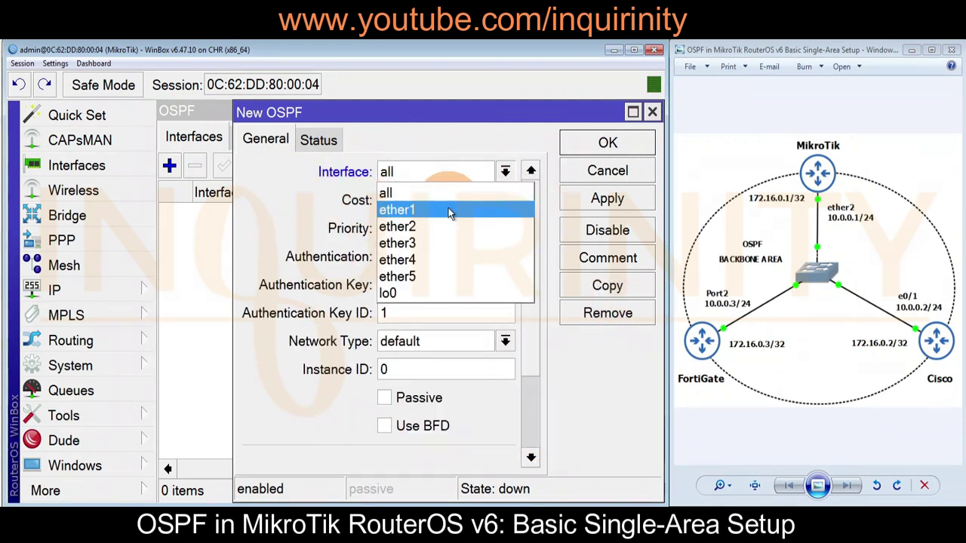
{"action": "left_click", "coordinate": [391, 231]}
{"action": "left_click", "coordinate": [606, 197]}
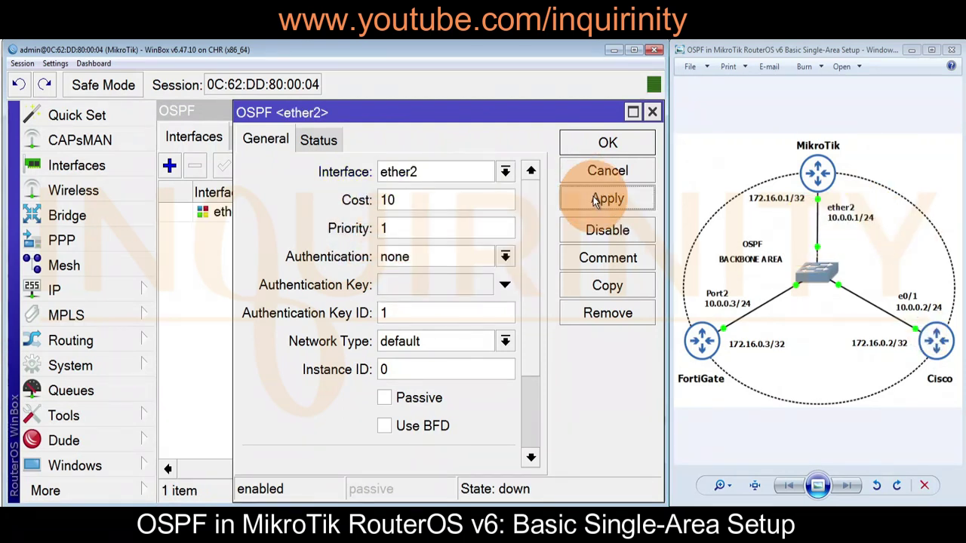
{"action": "left_click", "coordinate": [606, 145]}
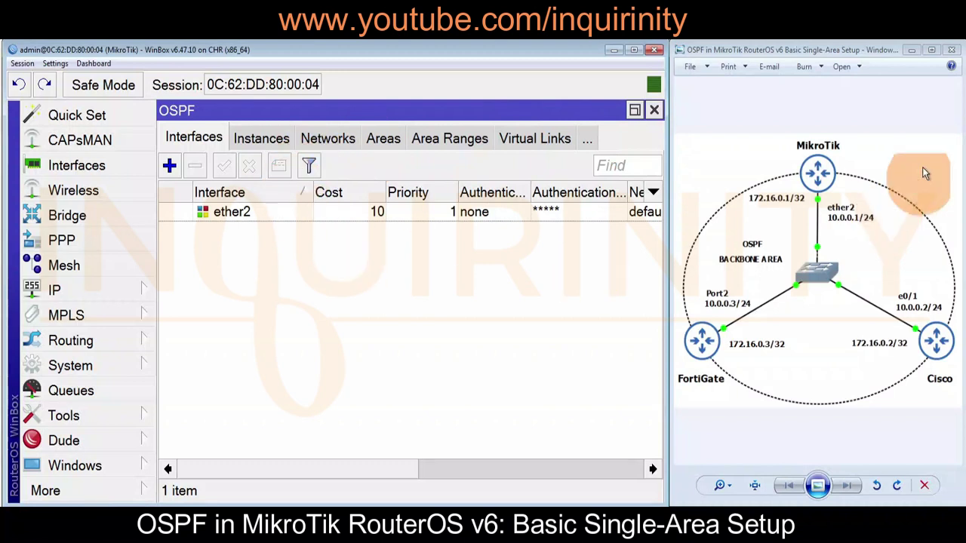
Add lo0 as an OSPF interface with the default cost, priority and network type.
{"action": "left_click", "coordinate": [169, 165]}
{"action": "left_click", "coordinate": [443, 173]}
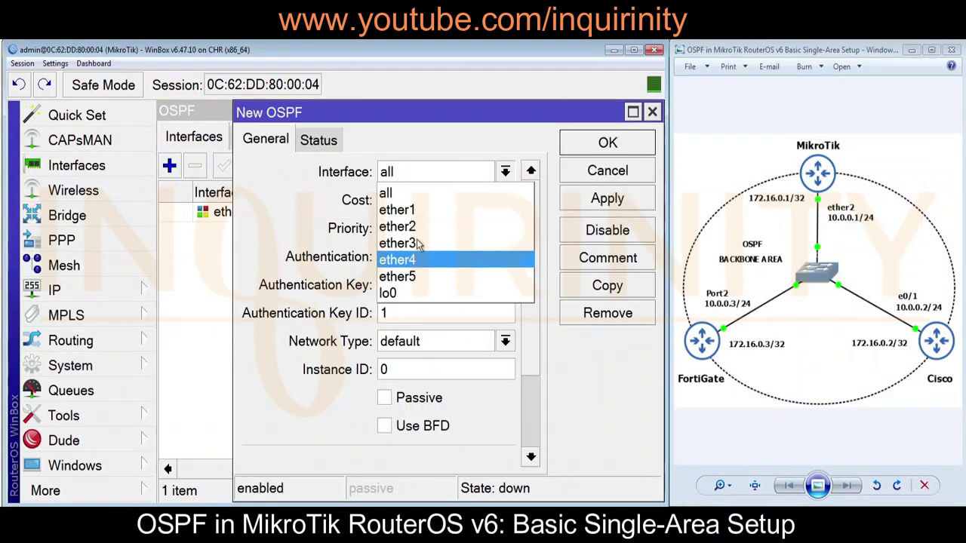
{"action": "left_click", "coordinate": [414, 294]}
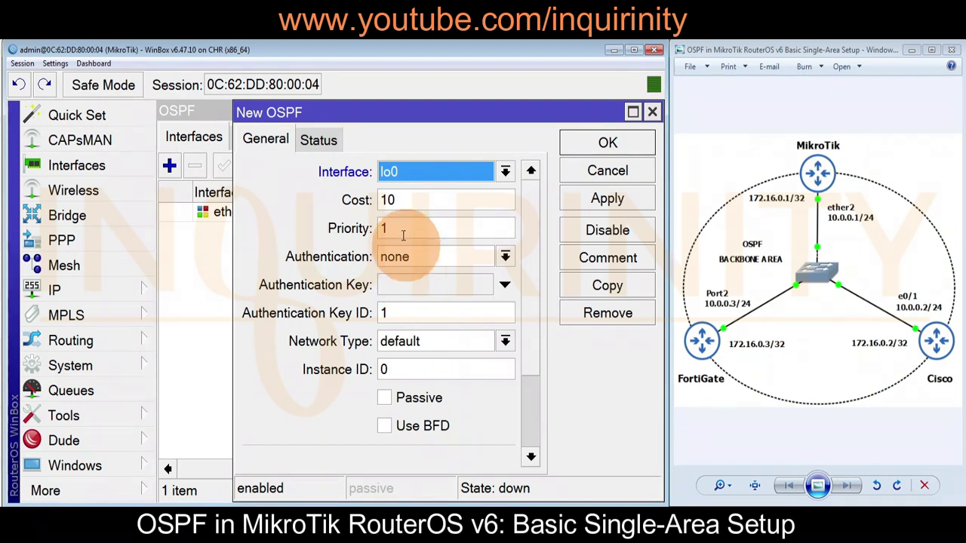
{"action": "key", "text": "Return"}
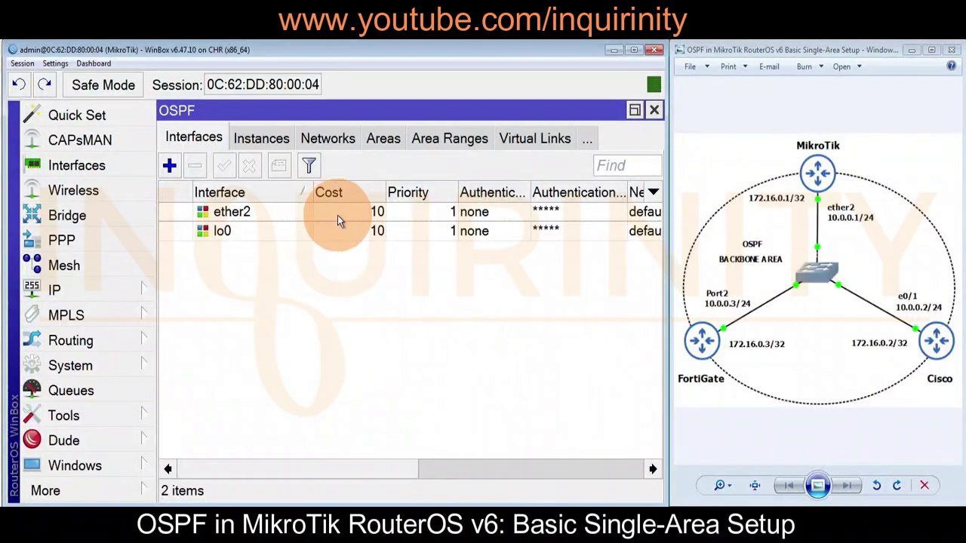
Set the priority of the ether2 OSPF interface to 100.
{"action": "double_click", "coordinate": [231, 213]}
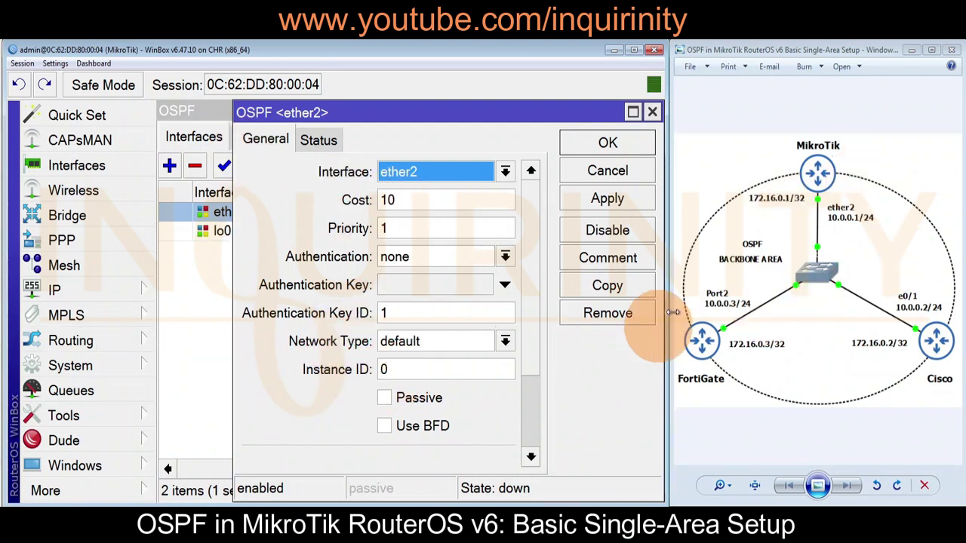
{"action": "left_click_drag", "start_coordinate": [528, 194], "coordinate": [547, 175]}
{"action": "left_click", "coordinate": [415, 200]}
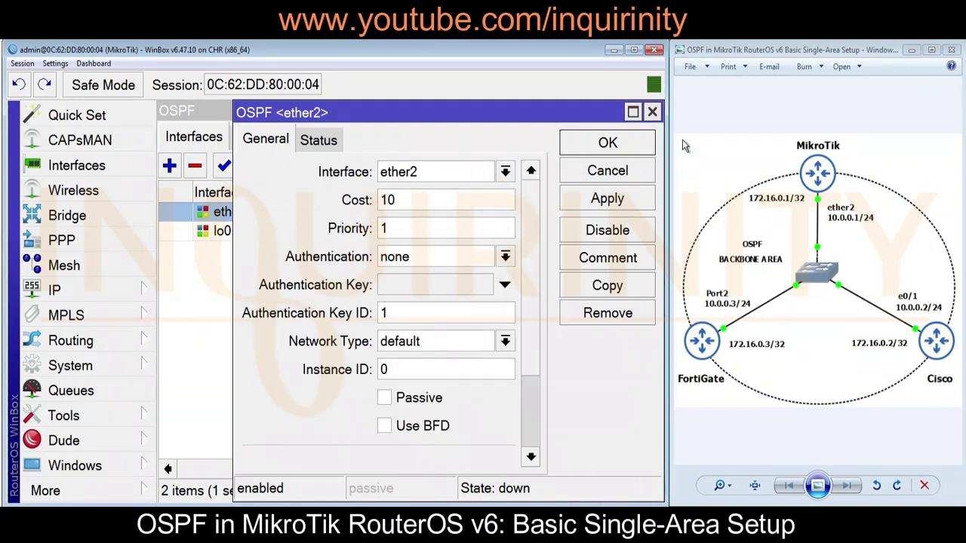
{"action": "left_click", "coordinate": [450, 232]}
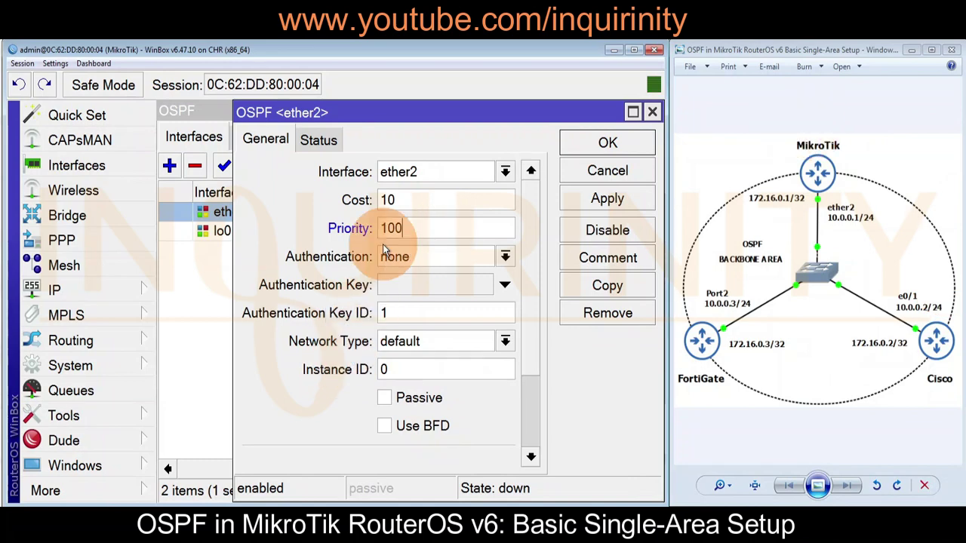
{"action": "left_click", "coordinate": [607, 198]}
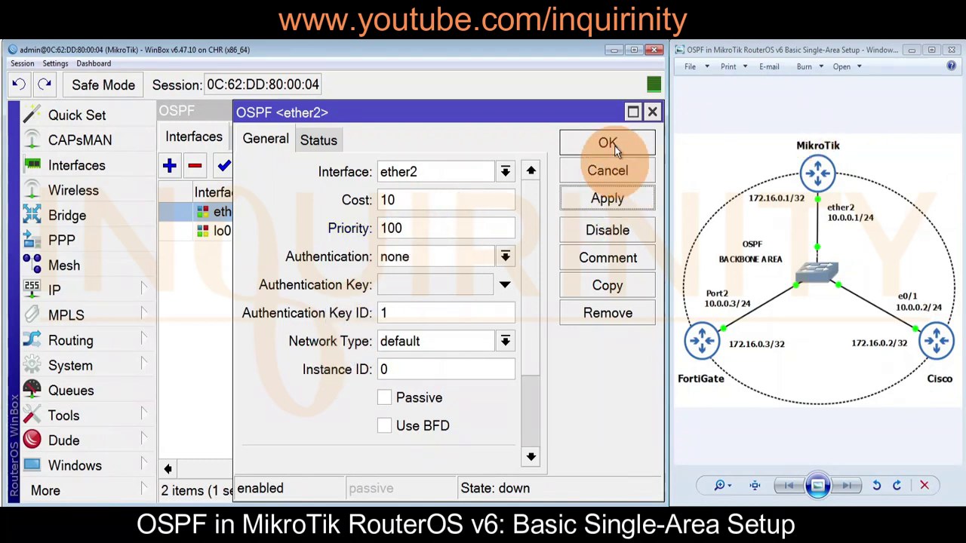
{"action": "left_click", "coordinate": [607, 144]}
Set the priority of the lo0 OSPF interface to 100.
{"action": "double_click", "coordinate": [258, 232]}
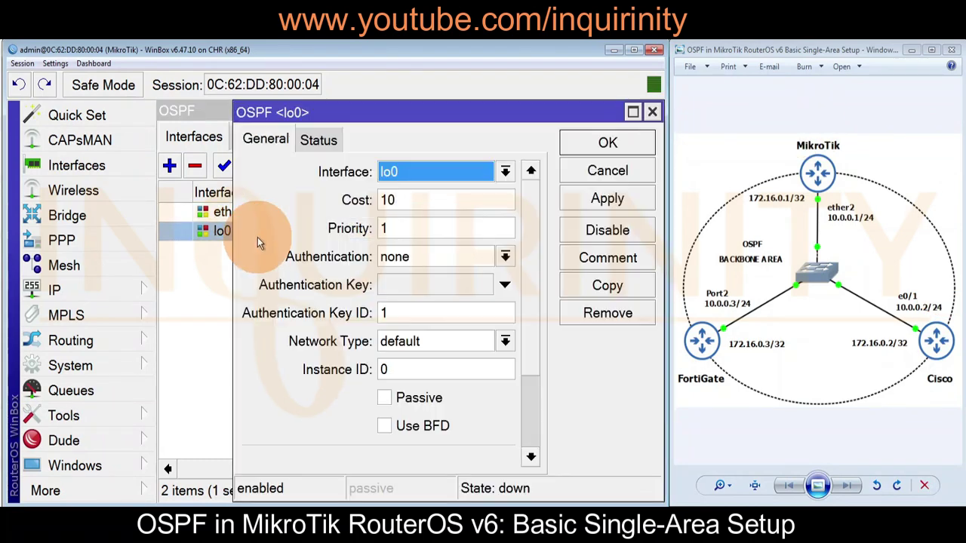
{"action": "left_click", "coordinate": [404, 228]}
{"action": "type", "text": "00"}
{"action": "left_click", "coordinate": [609, 199]}
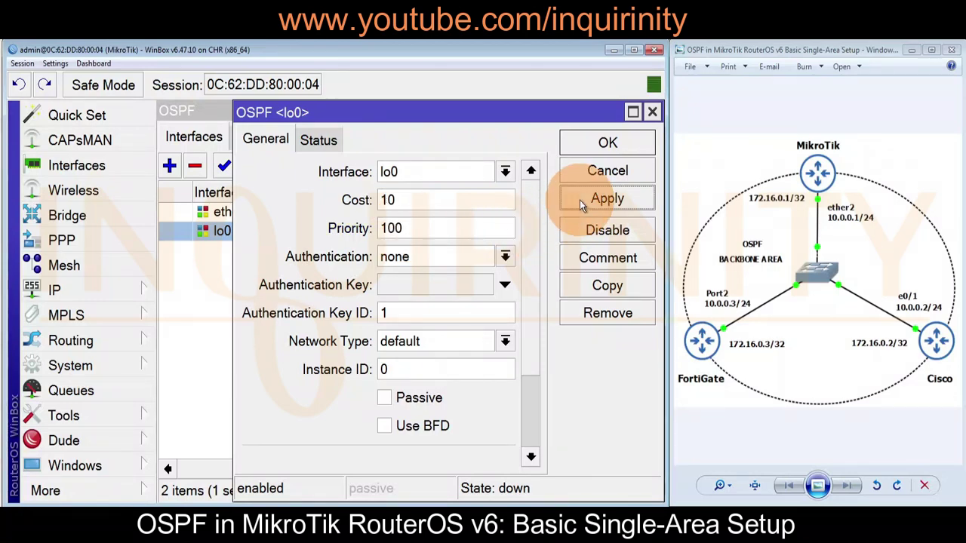
{"action": "left_click", "coordinate": [607, 142]}
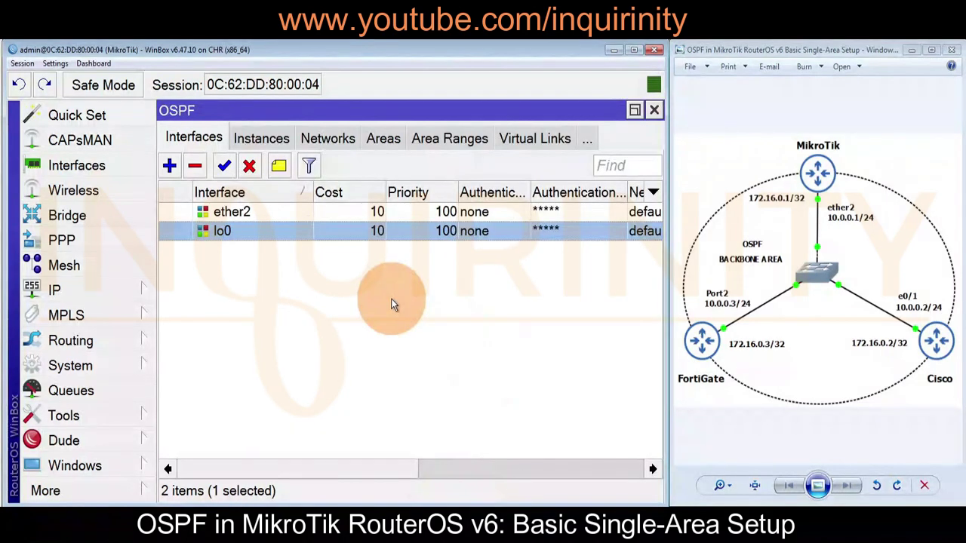
Look over the OSPF instances and interfaces, the backbone area's settings, and the networks list.
{"action": "left_click", "coordinate": [257, 140]}
{"action": "left_click", "coordinate": [188, 139]}
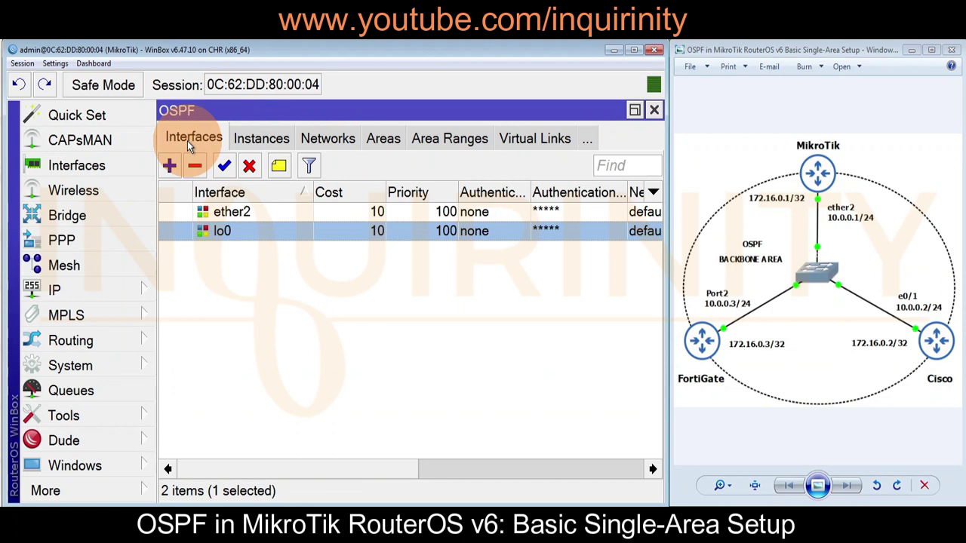
{"action": "left_click", "coordinate": [375, 143]}
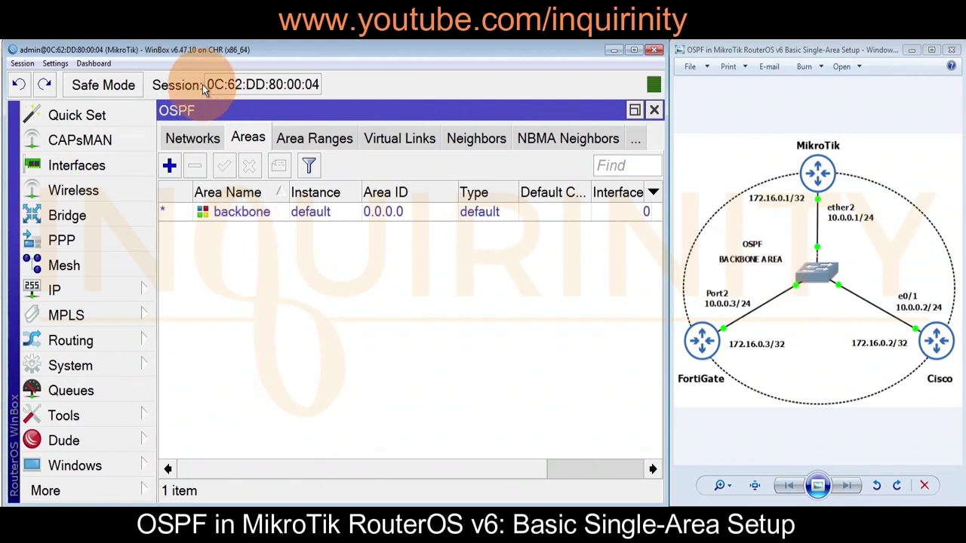
{"action": "left_click", "coordinate": [253, 216]}
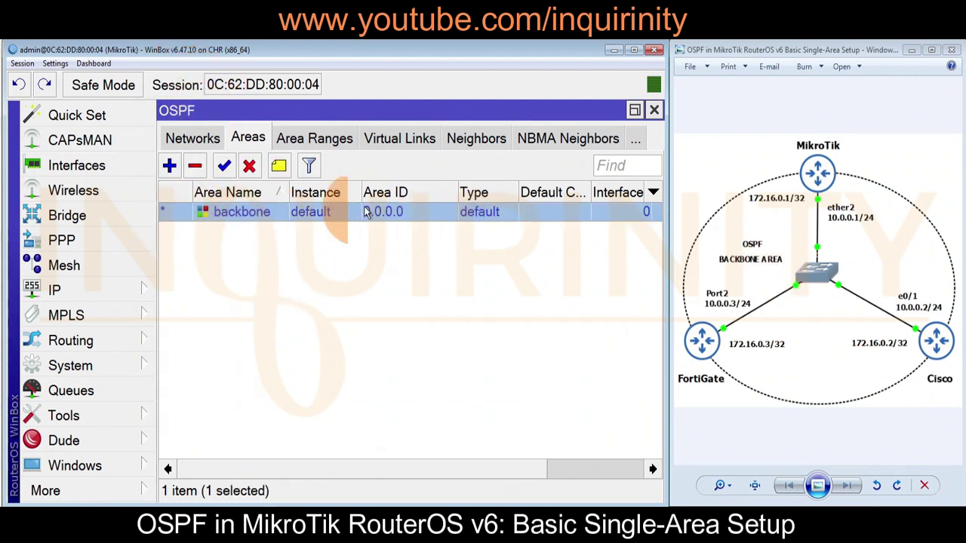
{"action": "double_click", "coordinate": [229, 215]}
{"action": "left_click", "coordinate": [566, 181]}
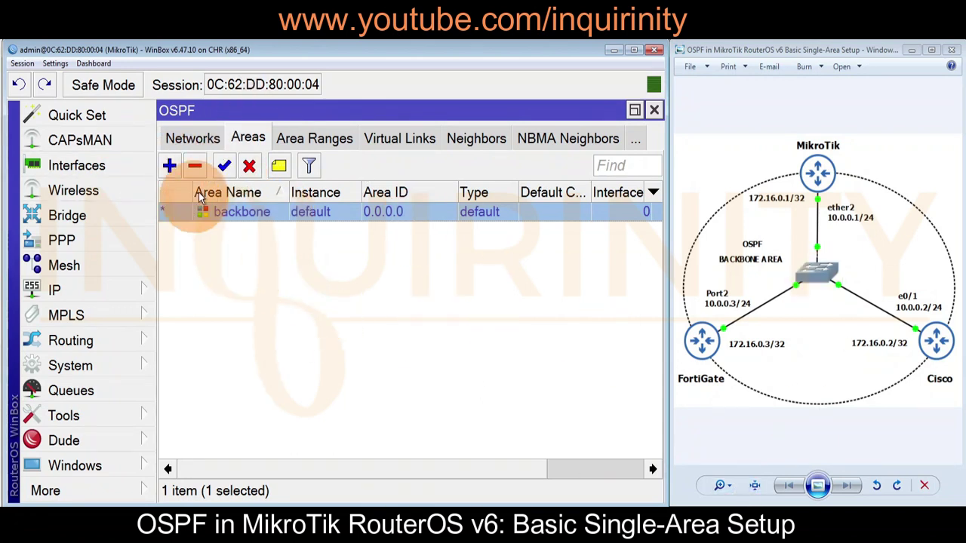
{"action": "left_click", "coordinate": [192, 139]}
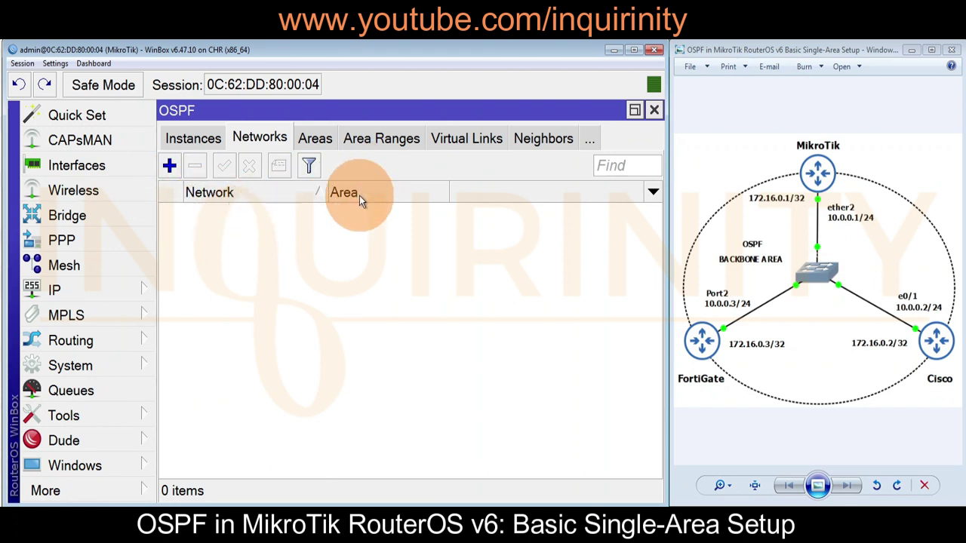
{"action": "left_click", "coordinate": [315, 141]}
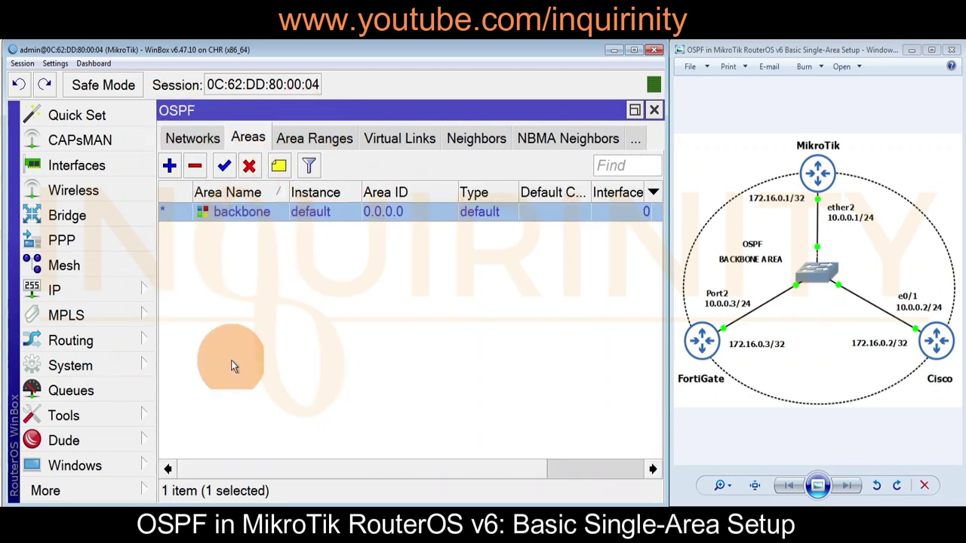
Add the OSPF network 10.0.0.0/24 to the backbone area.
{"action": "left_click", "coordinate": [198, 141]}
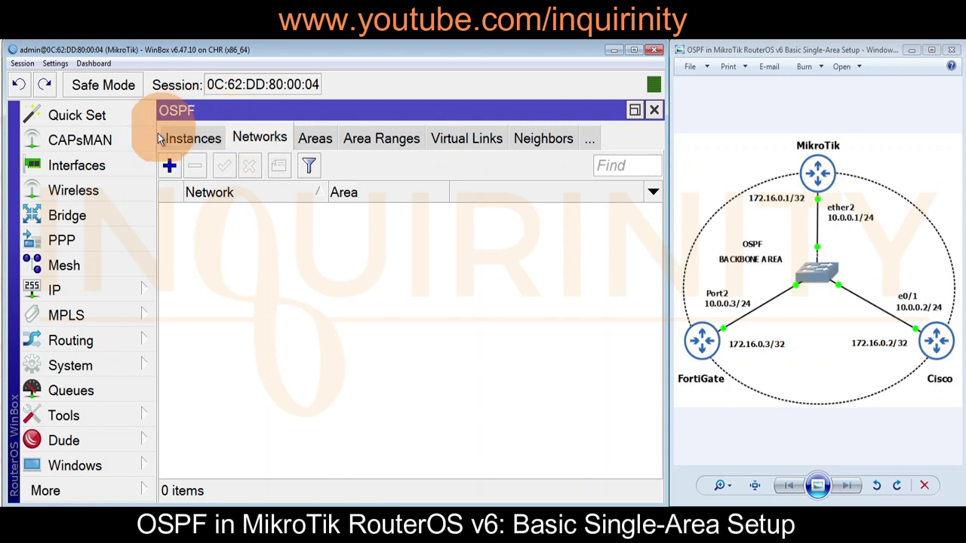
{"action": "left_click", "coordinate": [169, 165]}
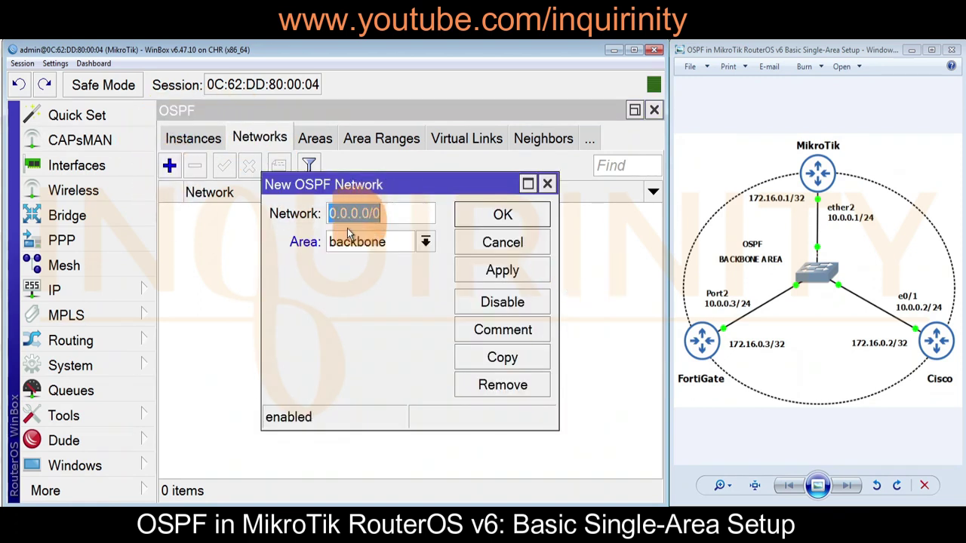
{"action": "left_click_drag", "start_coordinate": [355, 177], "coordinate": [418, 251]}
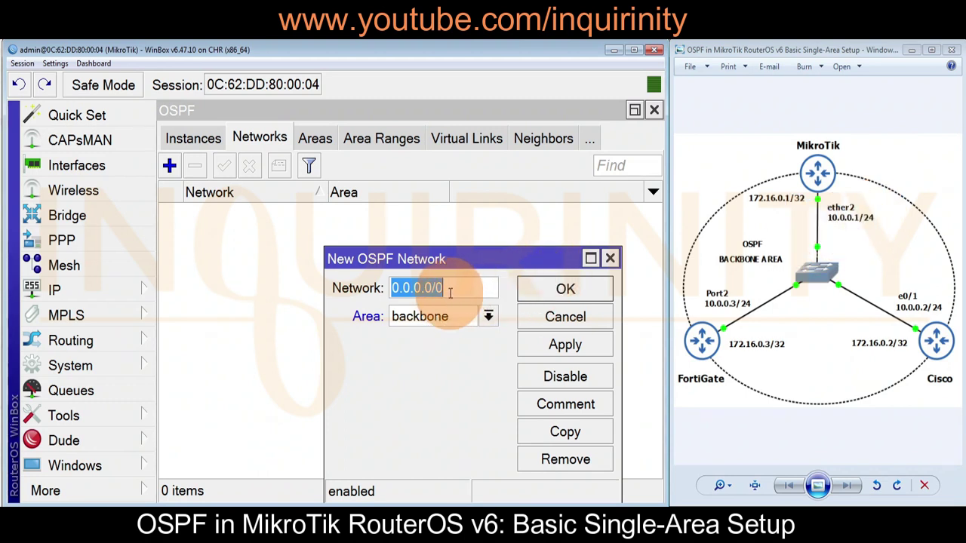
{"action": "type", "text": "10."}
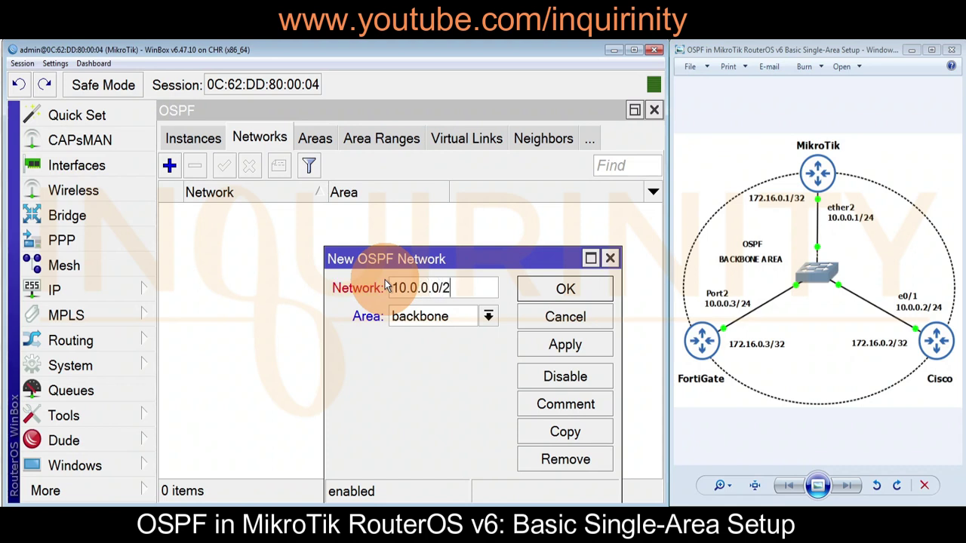
{"action": "left_click", "coordinate": [488, 316]}
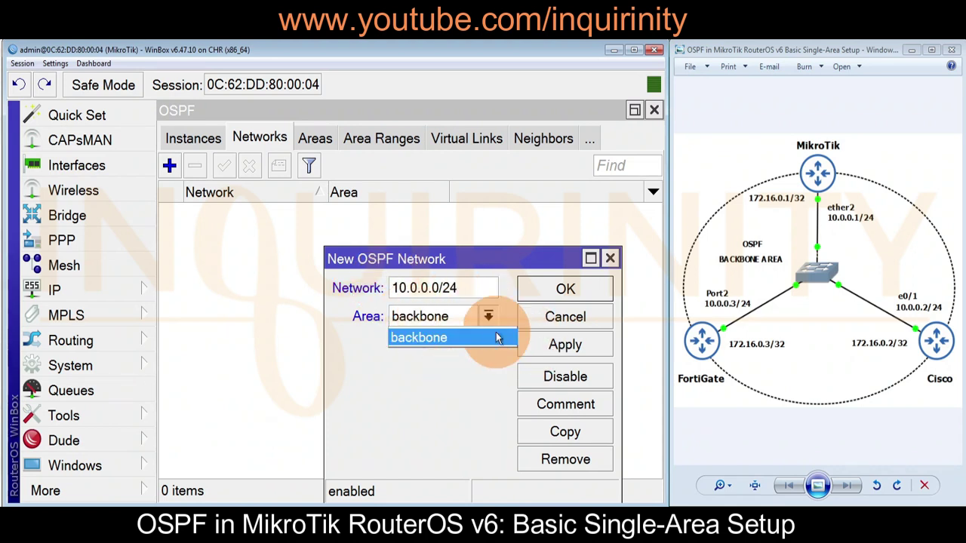
{"action": "left_click", "coordinate": [430, 392]}
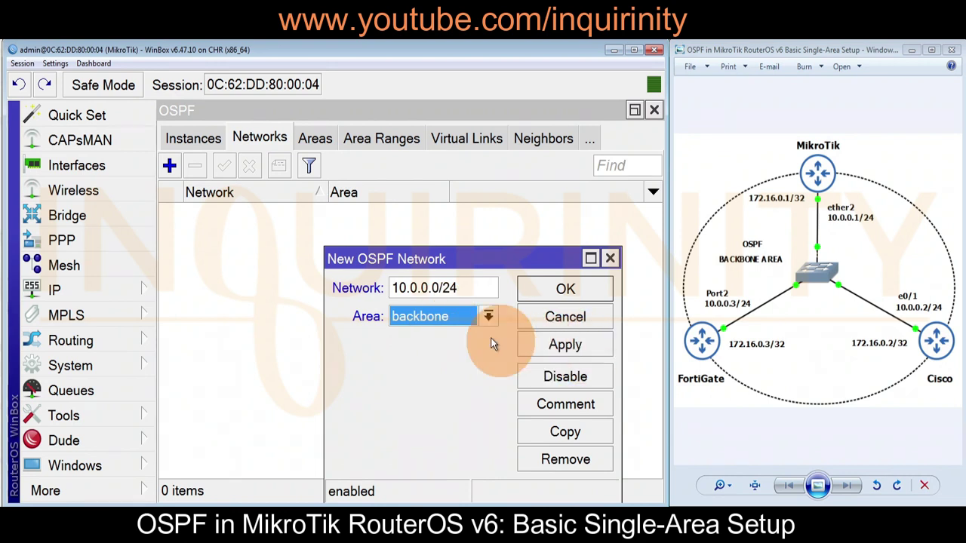
{"action": "left_click", "coordinate": [554, 353]}
{"action": "left_click", "coordinate": [565, 300]}
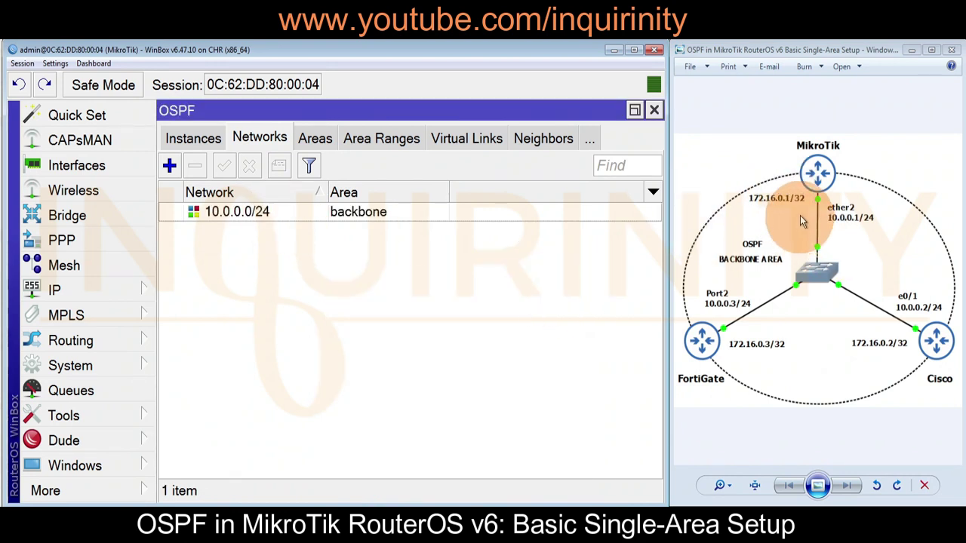
Add the loopback address 172.16.0.1 as an OSPF network in the backbone area.
{"action": "left_click", "coordinate": [169, 167]}
{"action": "type", "text": "172.16.0.1"}
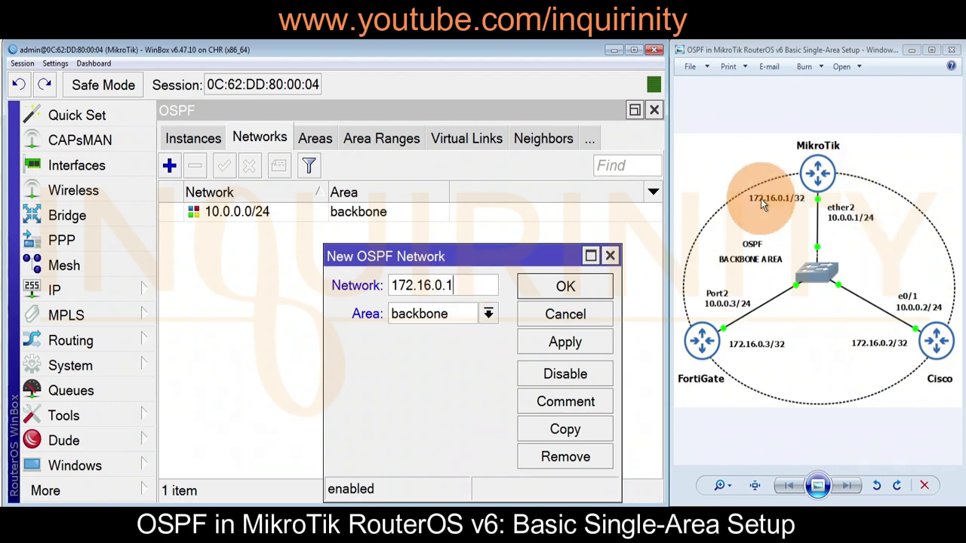
{"action": "left_click", "coordinate": [542, 344]}
{"action": "left_click", "coordinate": [564, 287]}
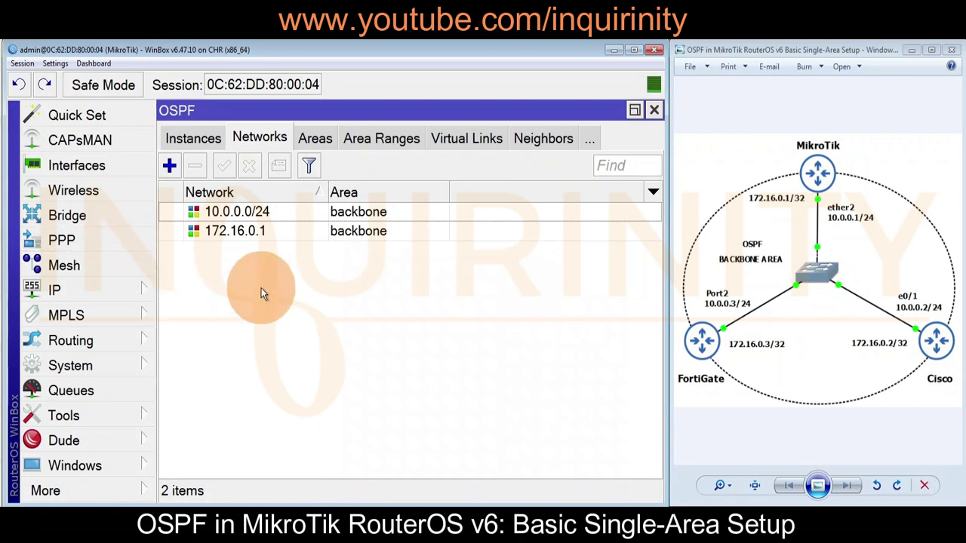
Review the configured OSPF instance, the ether2 and lo0 interfaces, the backbone area and the advertised networks.
{"action": "left_click", "coordinate": [194, 138]}
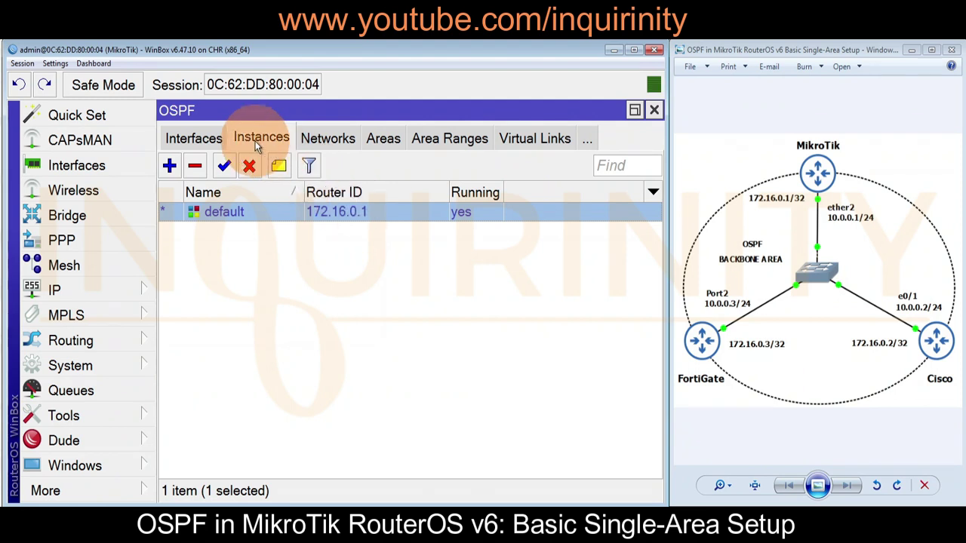
{"action": "left_click", "coordinate": [194, 138]}
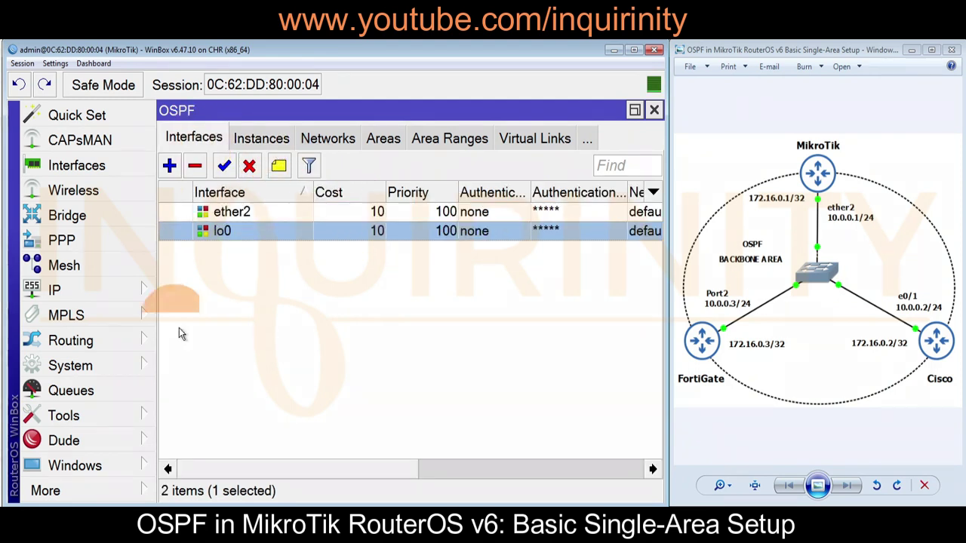
{"action": "left_click", "coordinate": [246, 212]}
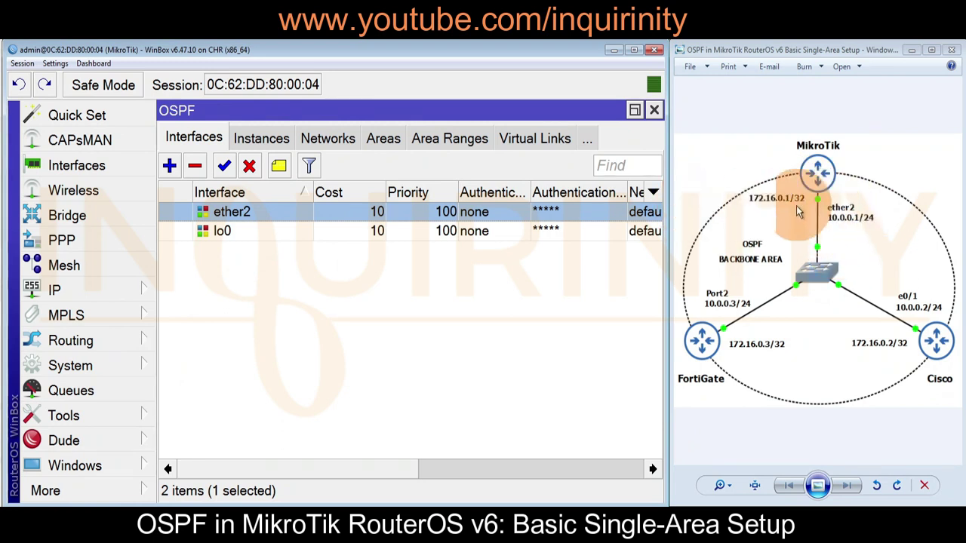
{"action": "left_click", "coordinate": [233, 230]}
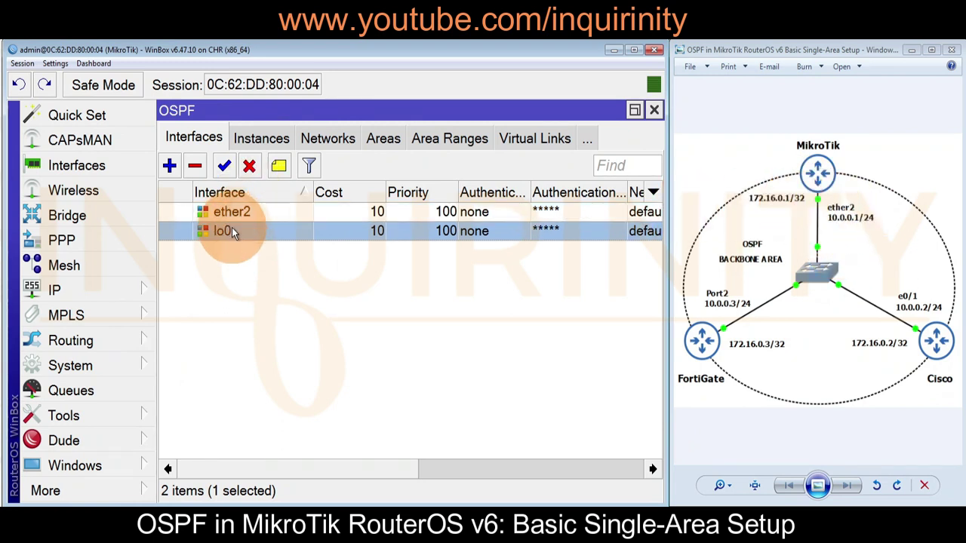
{"action": "left_click", "coordinate": [371, 142]}
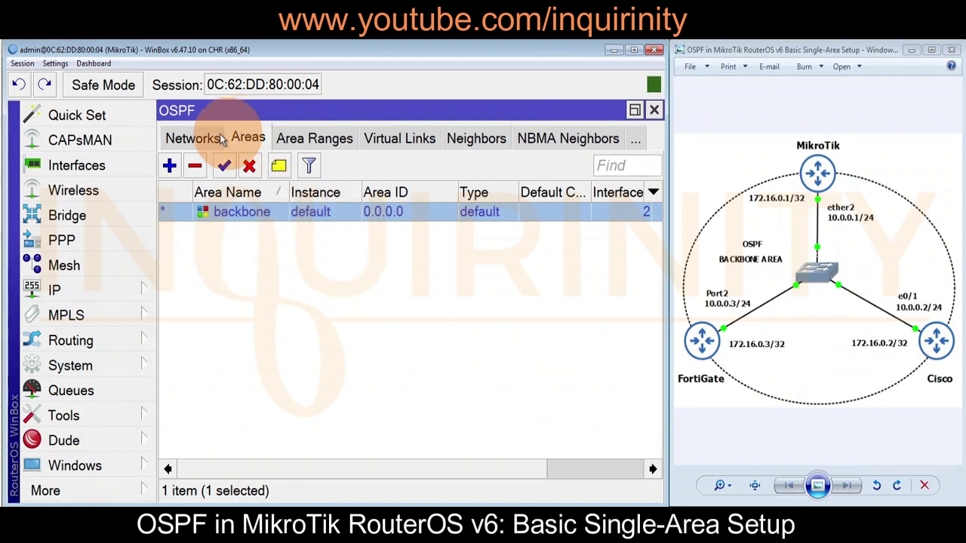
{"action": "left_click", "coordinate": [191, 138]}
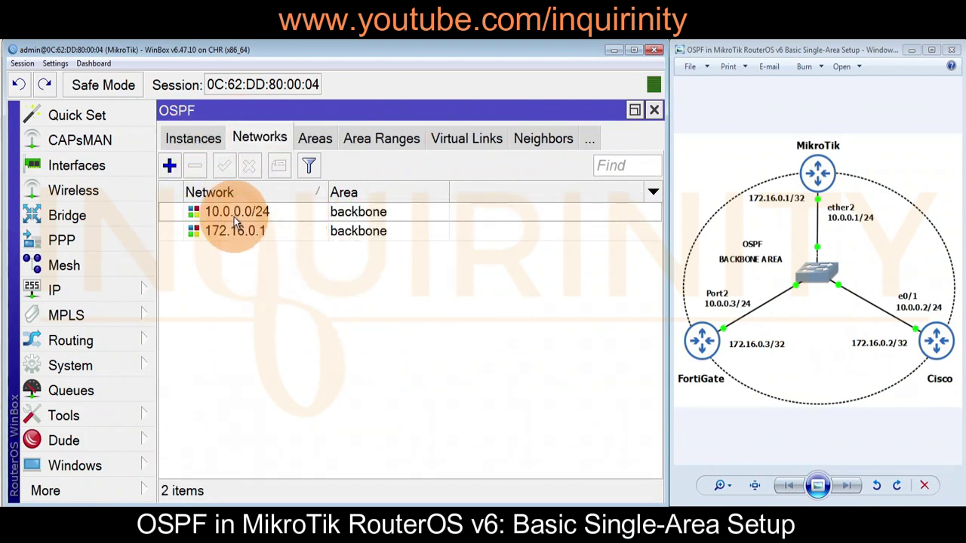
{"action": "left_click", "coordinate": [189, 138]}
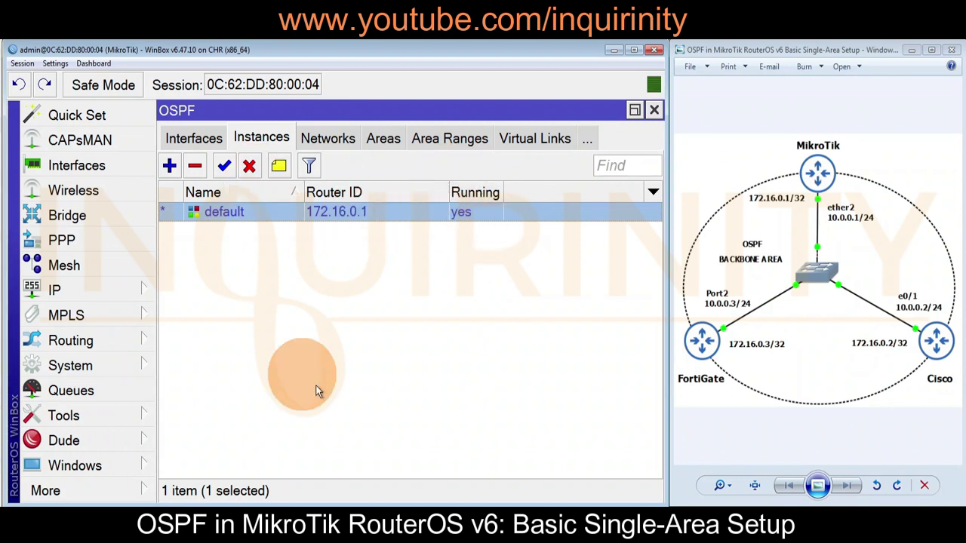
Display the OSPF neighbors list to check the adjacencies with the Cisco and FortiGate routers.
{"action": "left_click", "coordinate": [583, 141]}
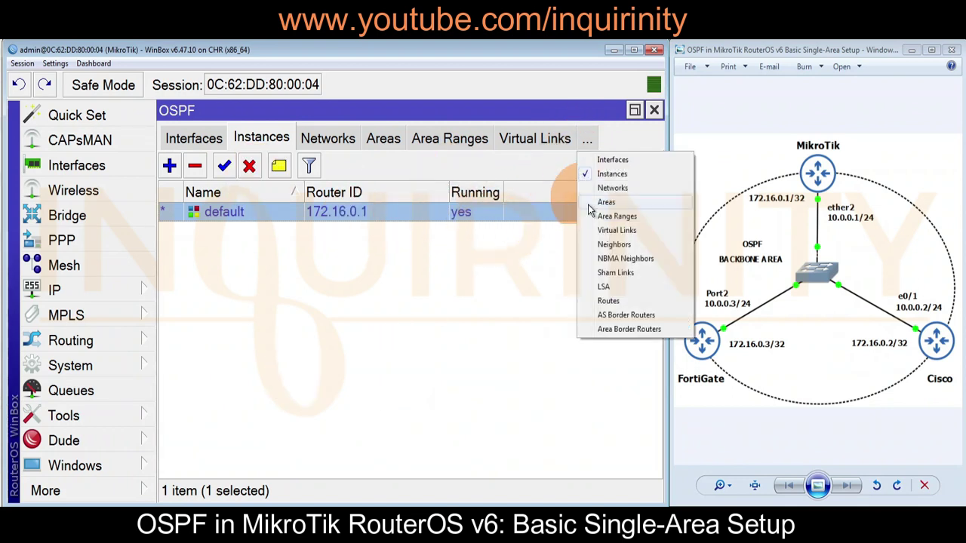
{"action": "left_click", "coordinate": [356, 315]}
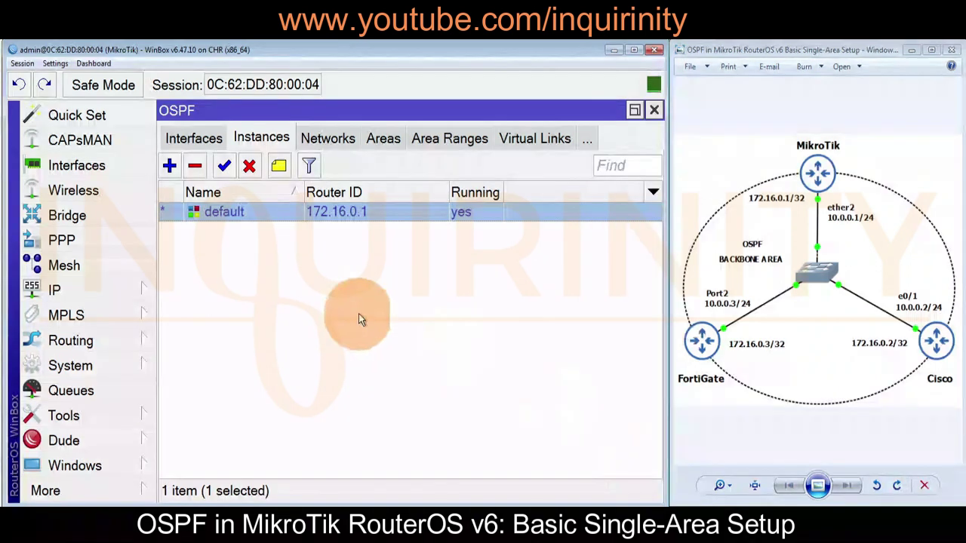
{"action": "left_click", "coordinate": [585, 139]}
{"action": "left_click", "coordinate": [614, 245]}
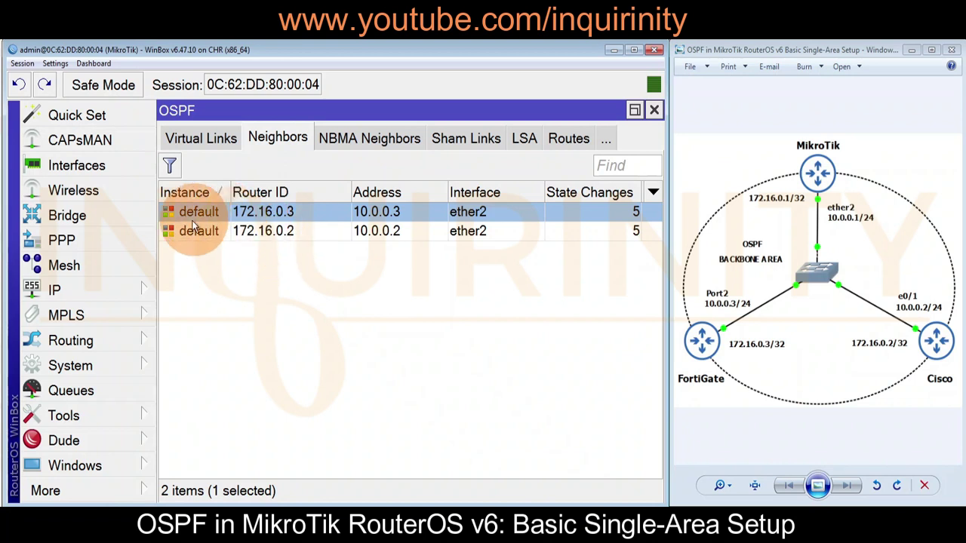
Check the Cisco and FortiGate entries in the OSPF neighbors list, and examine the router and network LSAs in the backbone area.
{"action": "left_click", "coordinate": [284, 231]}
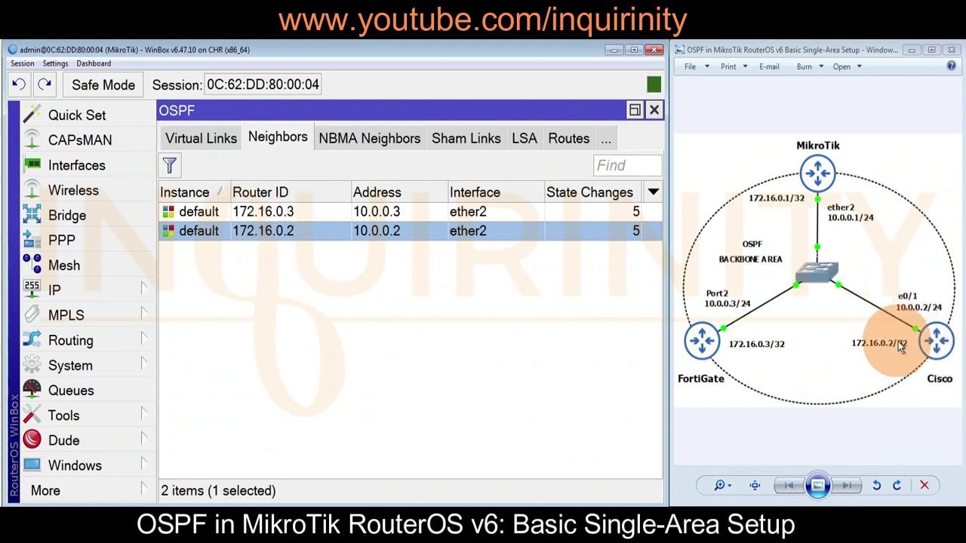
{"action": "left_click", "coordinate": [270, 214]}
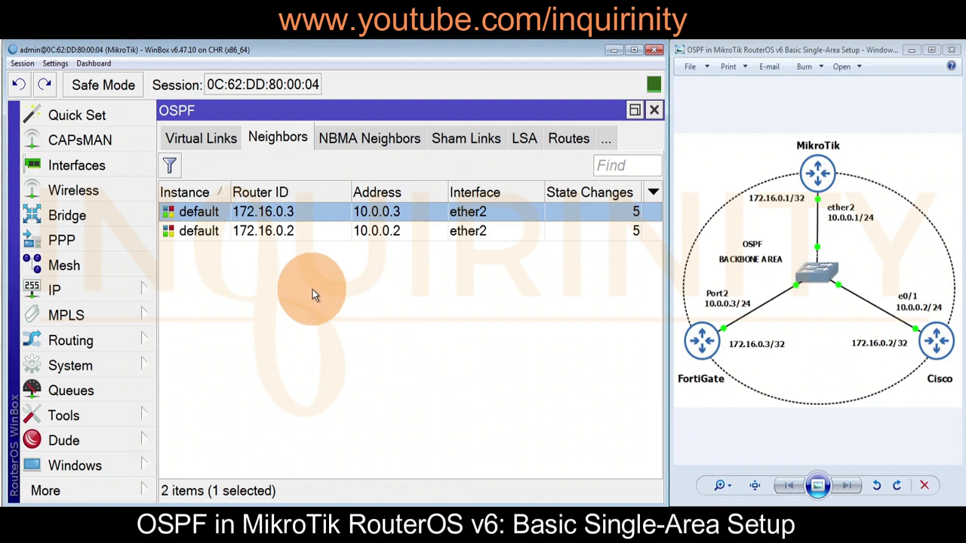
{"action": "left_click", "coordinate": [523, 138]}
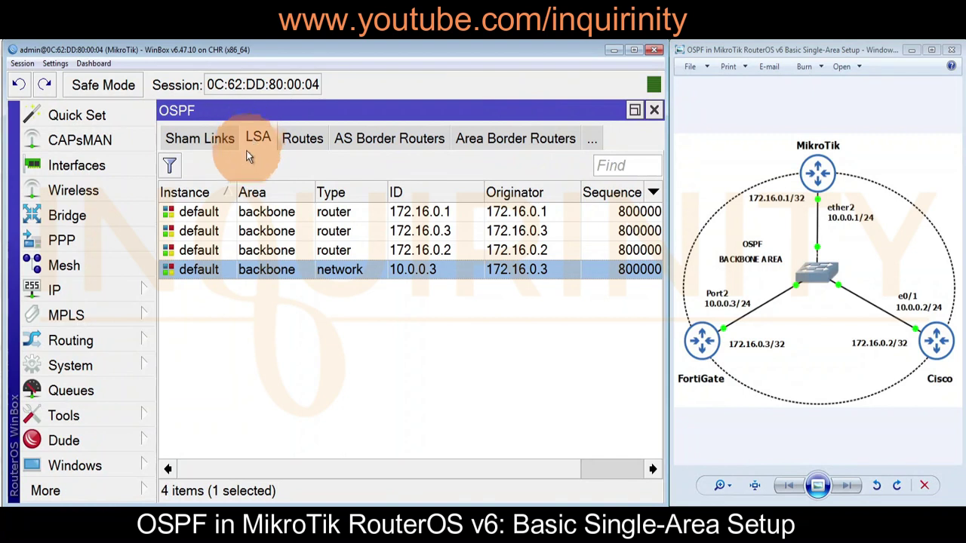
{"action": "left_click", "coordinate": [317, 212]}
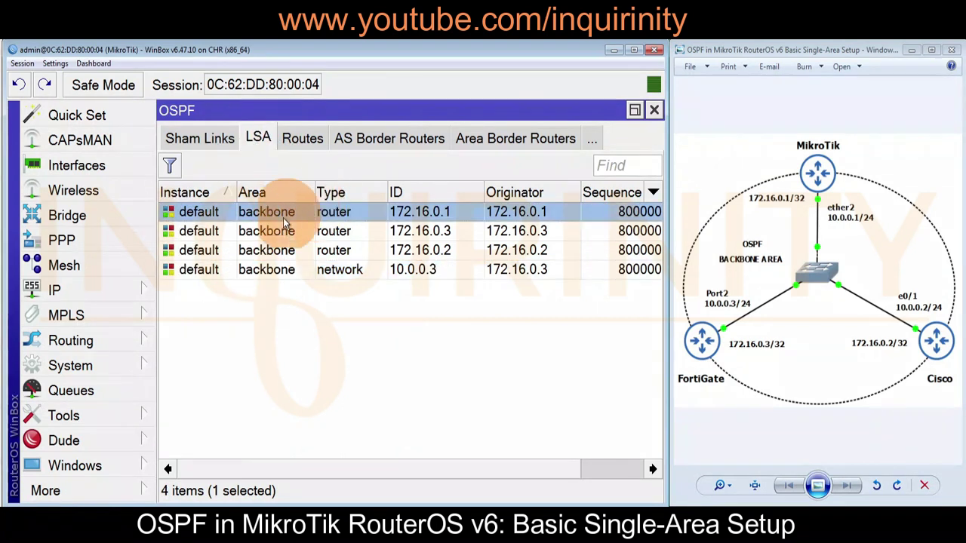
{"action": "left_click", "coordinate": [345, 276]}
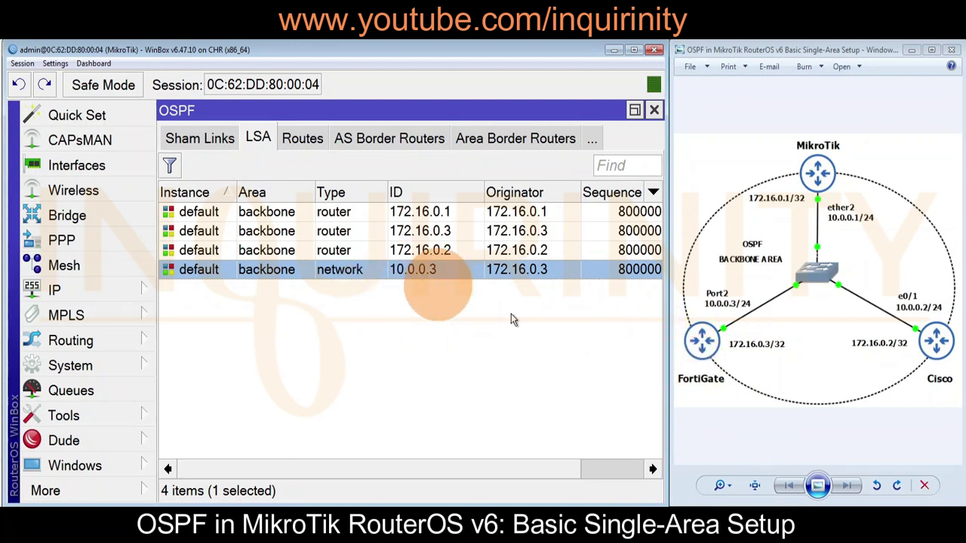
Examine the OSPF routes for the 10.0.0.0/24 network and the router loopbacks, including the details of the 10.0.0.0/24 route.
{"action": "left_click", "coordinate": [297, 140]}
{"action": "left_click", "coordinate": [332, 250]}
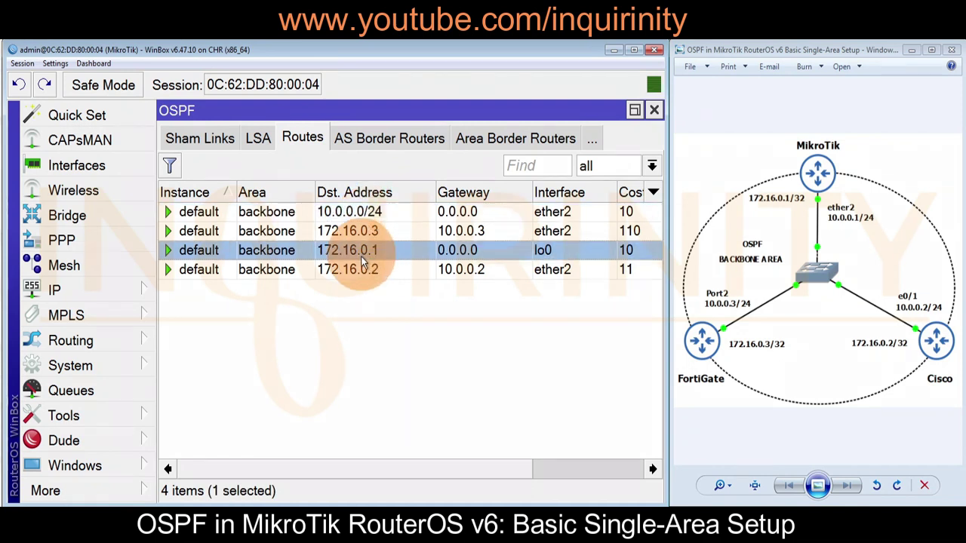
{"action": "left_click", "coordinate": [326, 269]}
{"action": "double_click", "coordinate": [357, 211]}
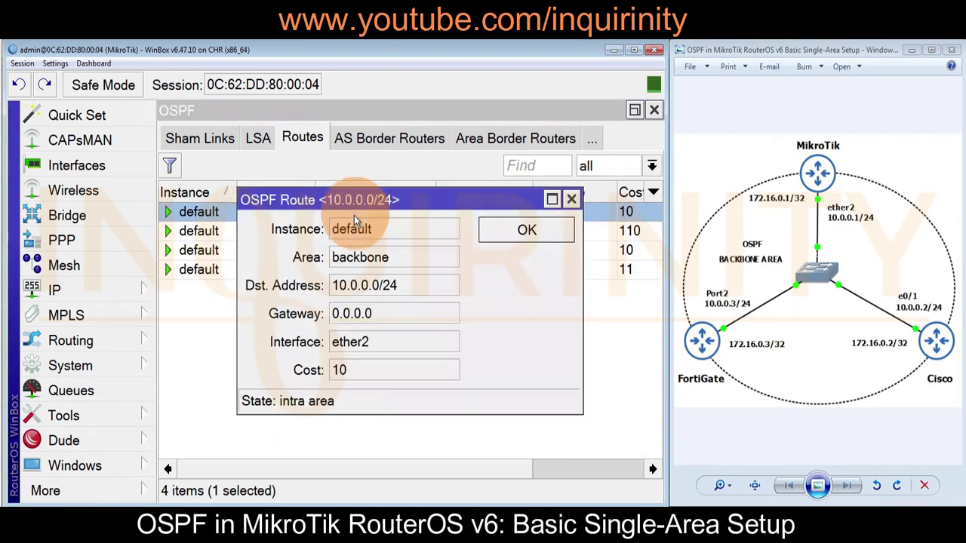
{"action": "left_click", "coordinate": [571, 198]}
{"action": "left_click", "coordinate": [339, 230]}
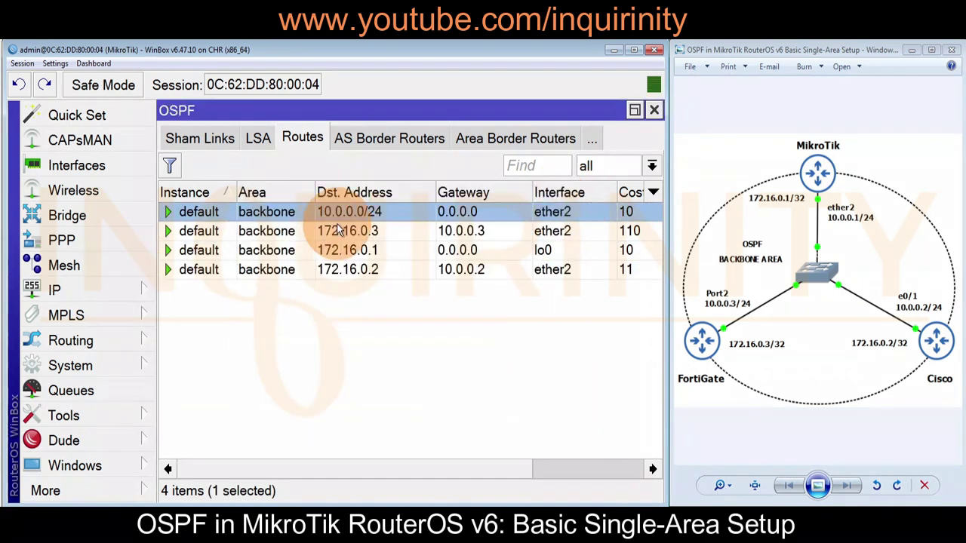
{"action": "left_click", "coordinate": [339, 230]}
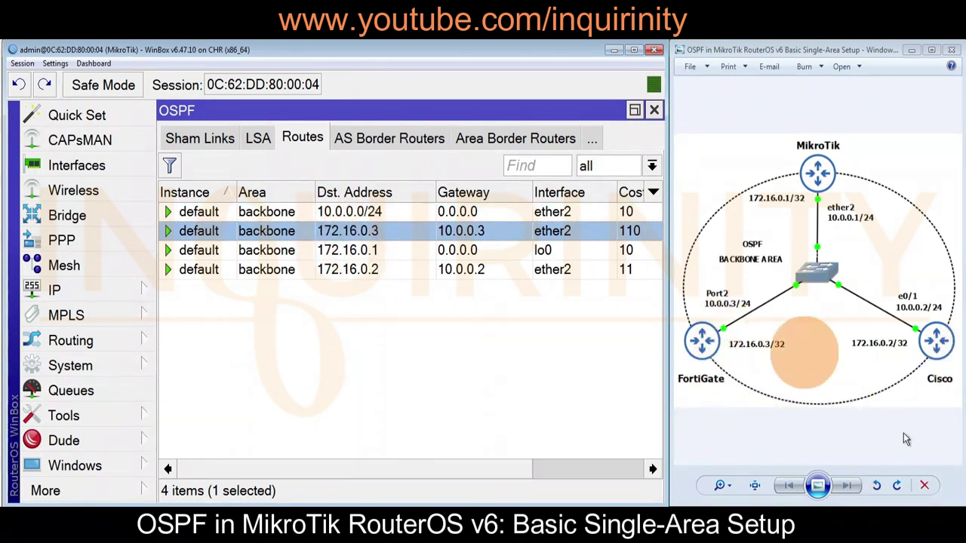
{"action": "left_click", "coordinate": [368, 274]}
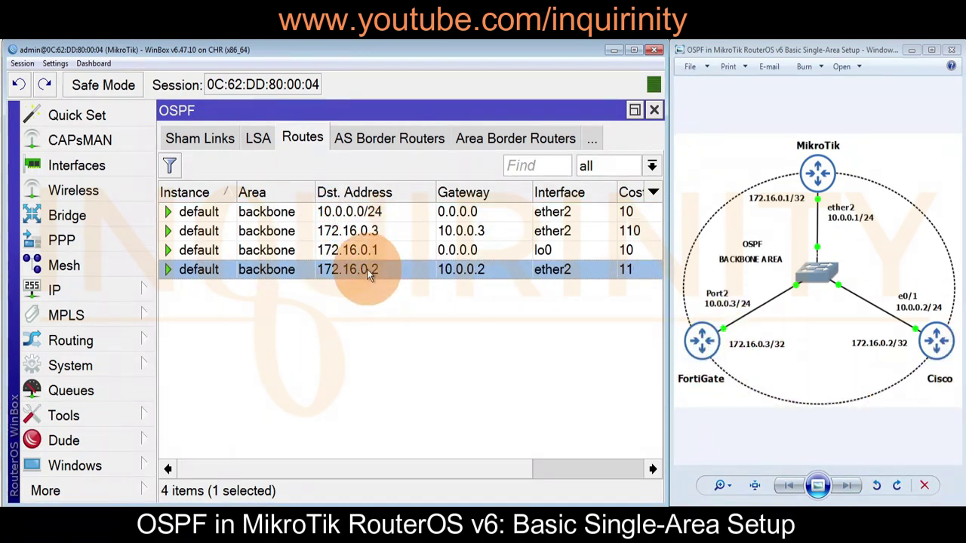
{"action": "left_click", "coordinate": [257, 354]}
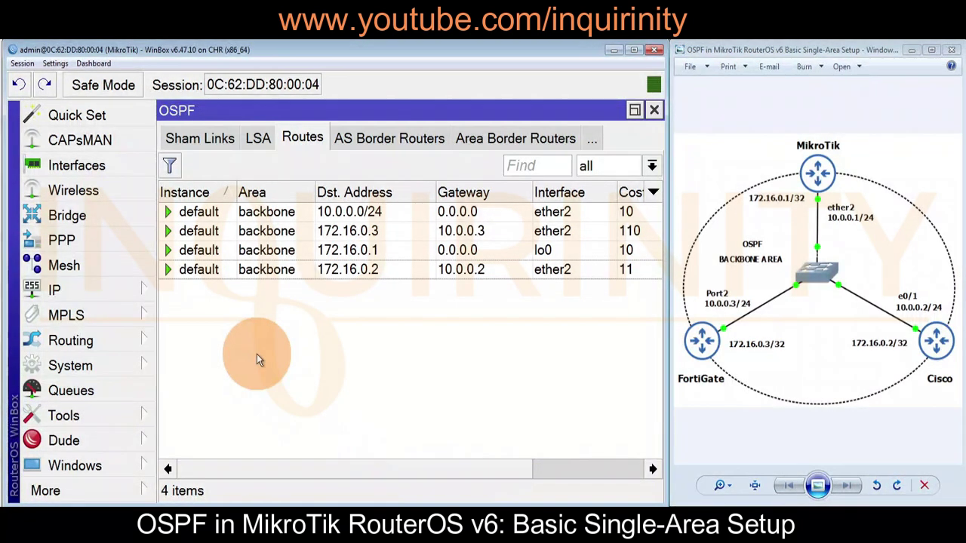
Display the IP route list and examine the connected routes and the OSPF-learned routes to the Cisco and FortiGate loopbacks.
{"action": "left_click", "coordinate": [117, 298]}
{"action": "left_click", "coordinate": [226, 432]}
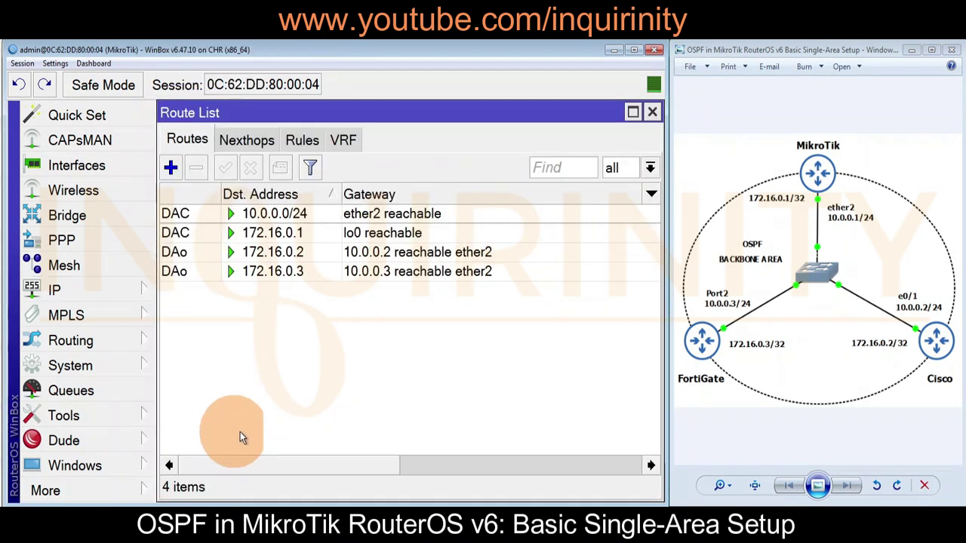
{"action": "left_click", "coordinate": [185, 255]}
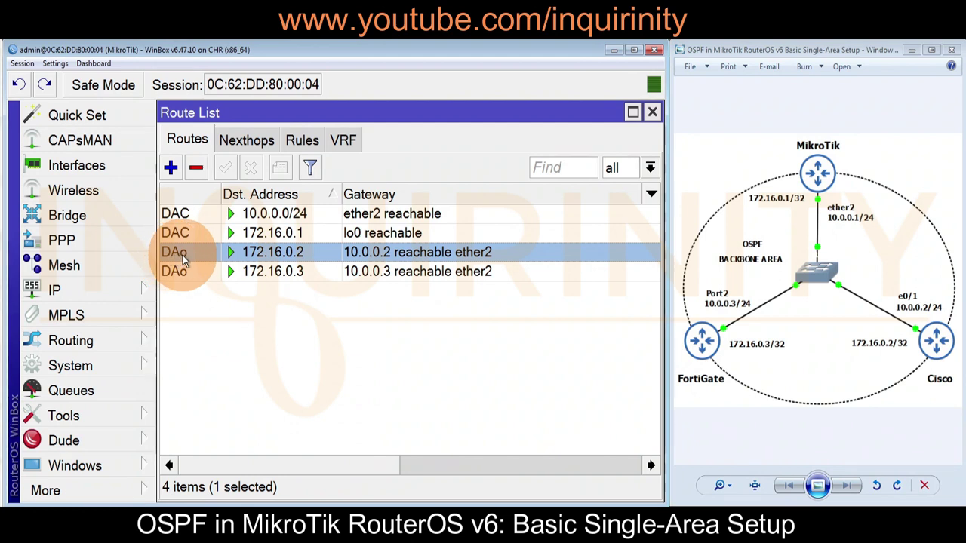
{"action": "mouse_move", "coordinate": [184, 260]}
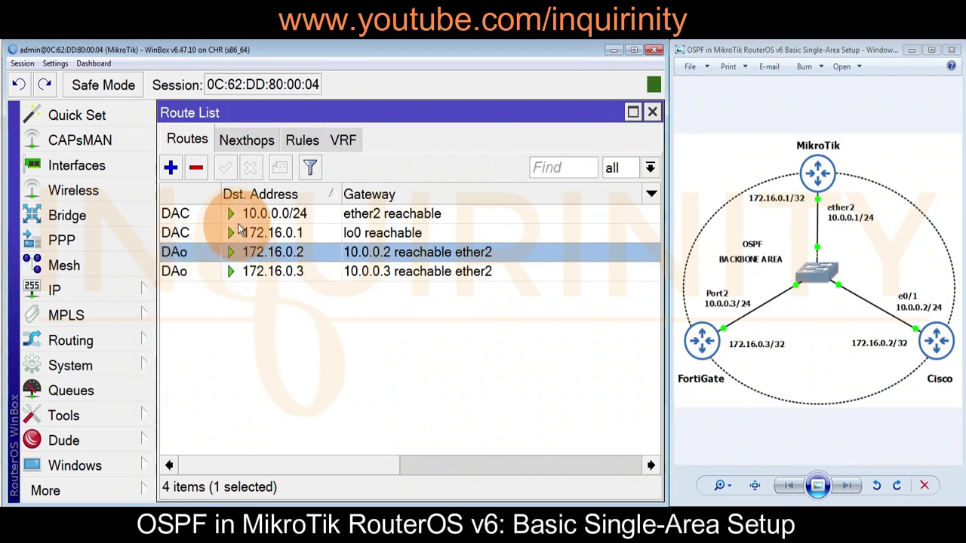
{"action": "left_click", "coordinate": [268, 214]}
{"action": "left_click", "coordinate": [270, 233]}
{"action": "left_click", "coordinate": [288, 213]}
{"action": "left_click", "coordinate": [289, 234]}
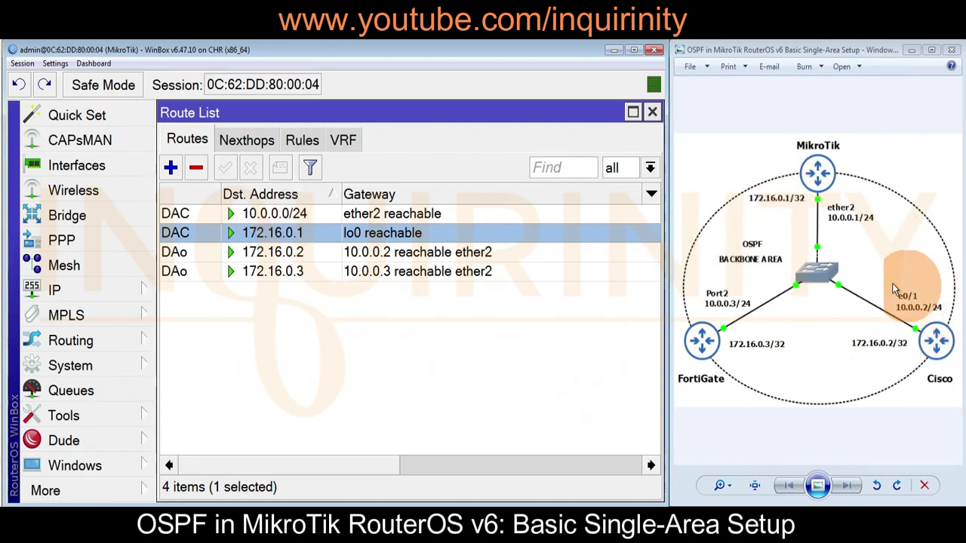
{"action": "left_click", "coordinate": [302, 255]}
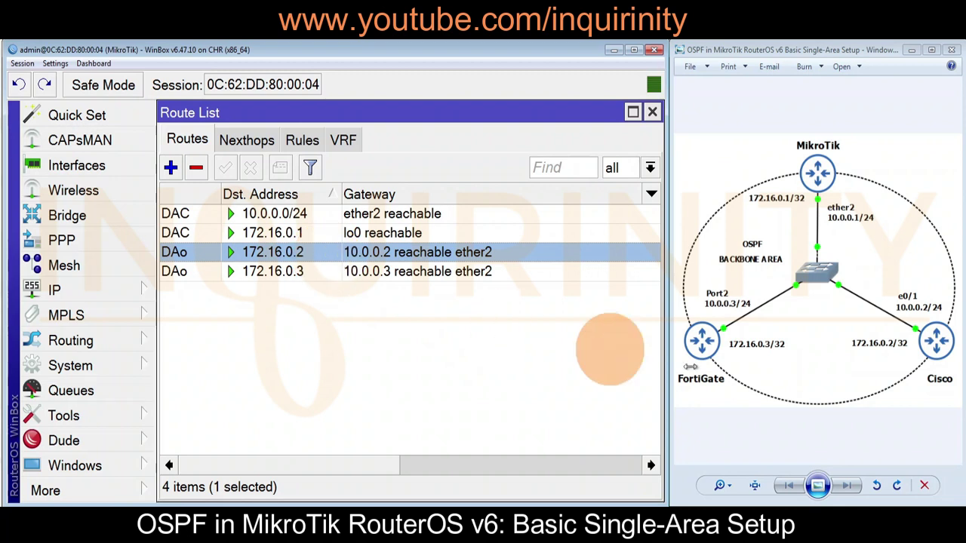
{"action": "left_click", "coordinate": [273, 273]}
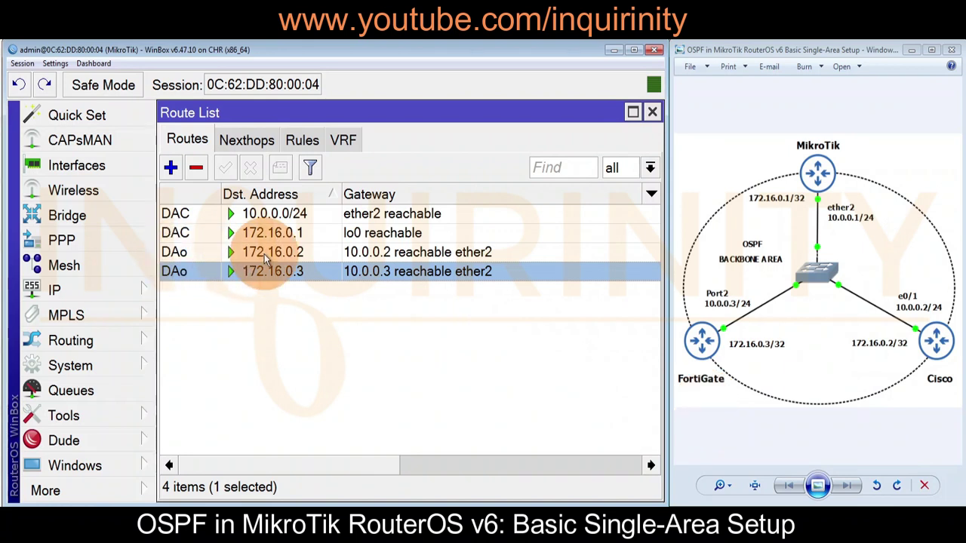
{"action": "left_click", "coordinate": [398, 353]}
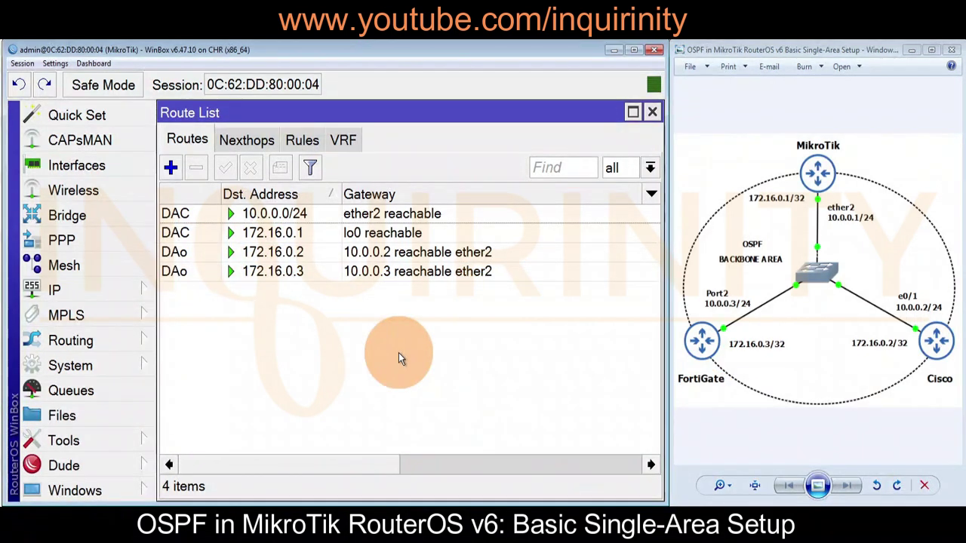
{"action": "left_click", "coordinate": [287, 252]}
{"action": "left_click", "coordinate": [290, 275]}
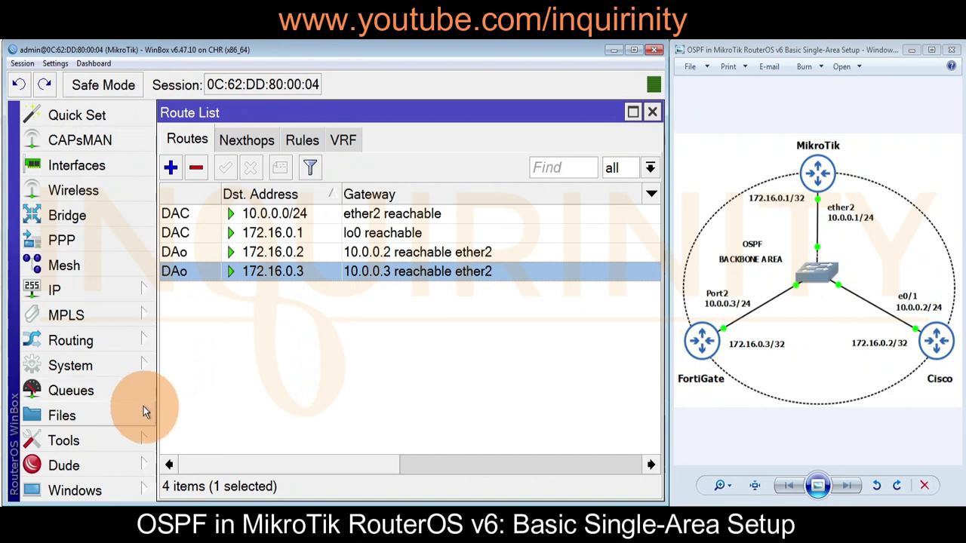
Ping the Cisco loopback address 172.16.0.2 with the Ping tool to test reachability.
{"action": "left_click", "coordinate": [92, 437]}
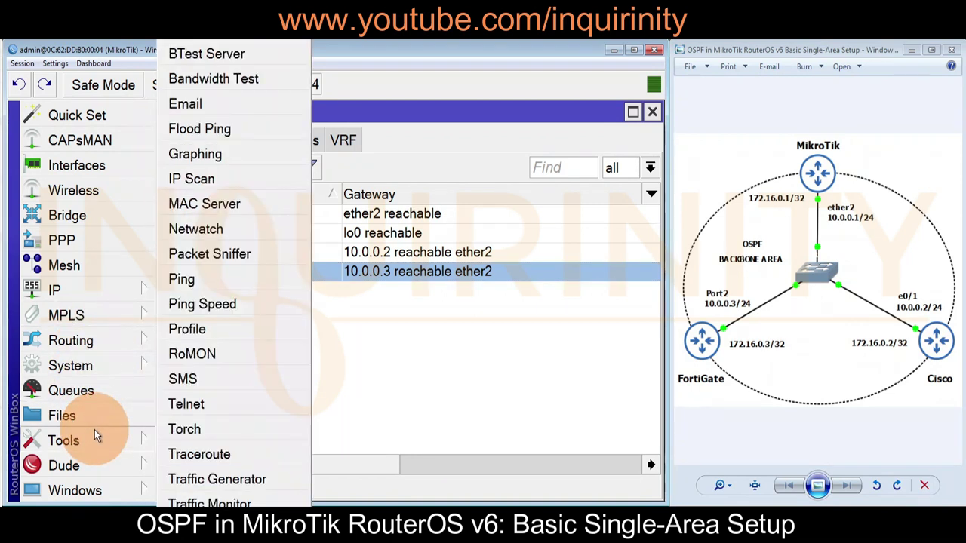
{"action": "left_click", "coordinate": [192, 280]}
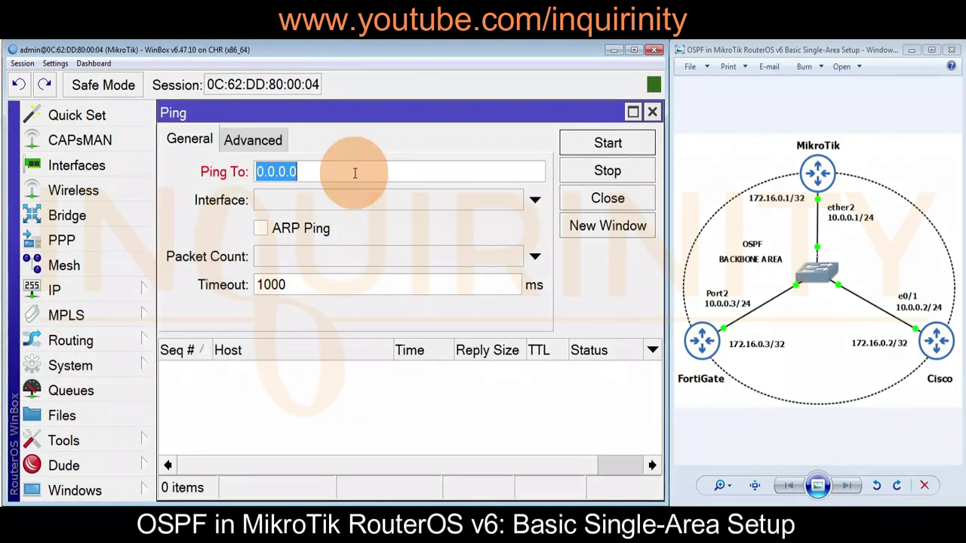
{"action": "type", "text": "172.16.0.2"}
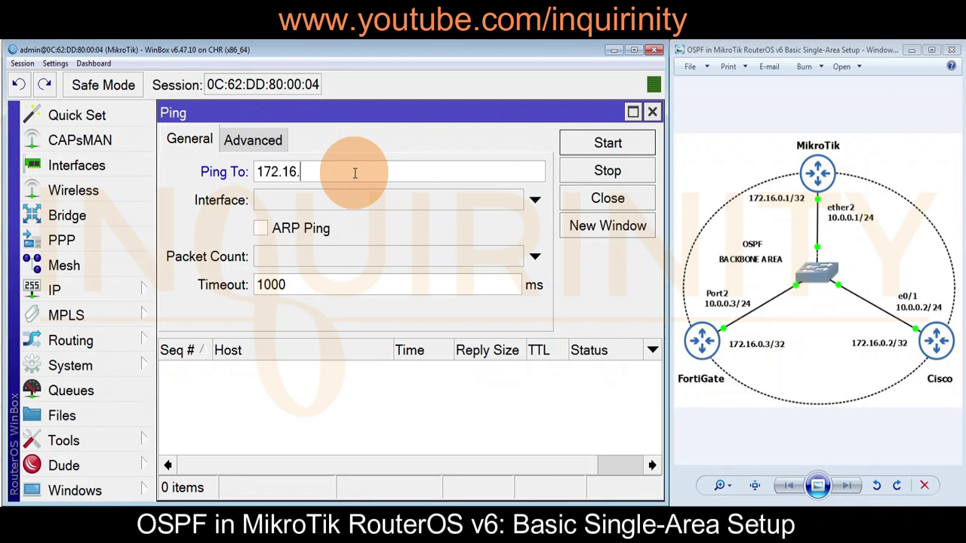
{"action": "left_click", "coordinate": [604, 143]}
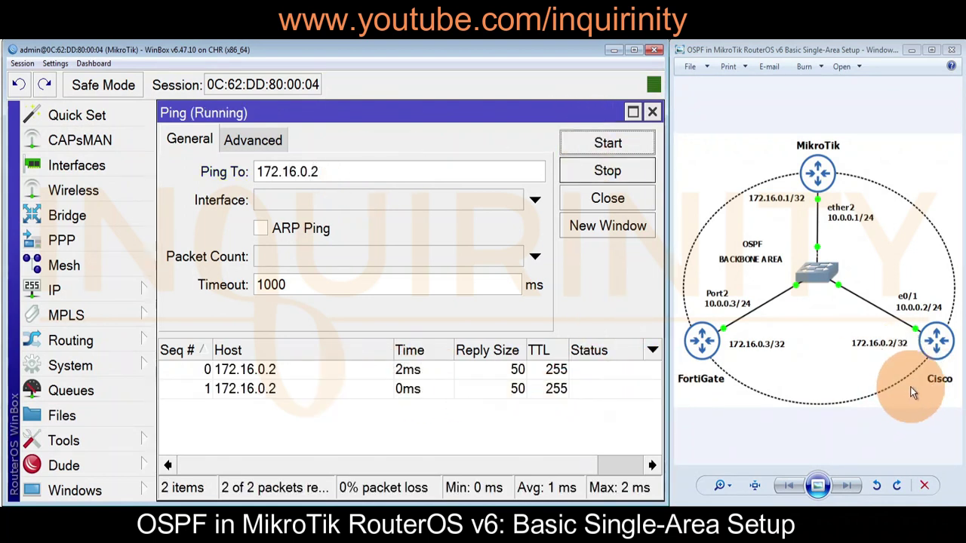
Change the ping target to the FortiGate loopback address 172.16.0.3 and run the ping.
{"action": "left_click", "coordinate": [345, 175]}
{"action": "key", "text": "BackSpace"}
{"action": "type", "text": "3"}
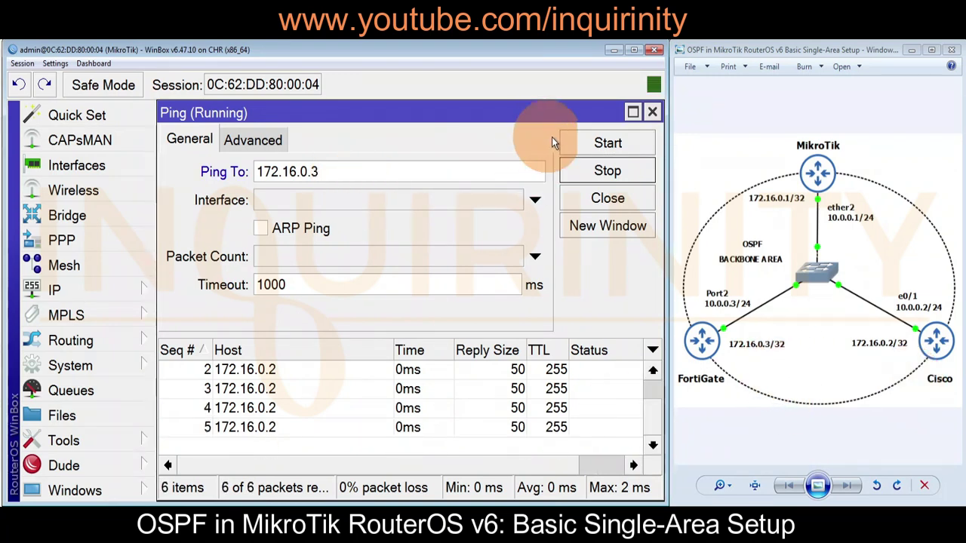
{"action": "left_click", "coordinate": [609, 143]}
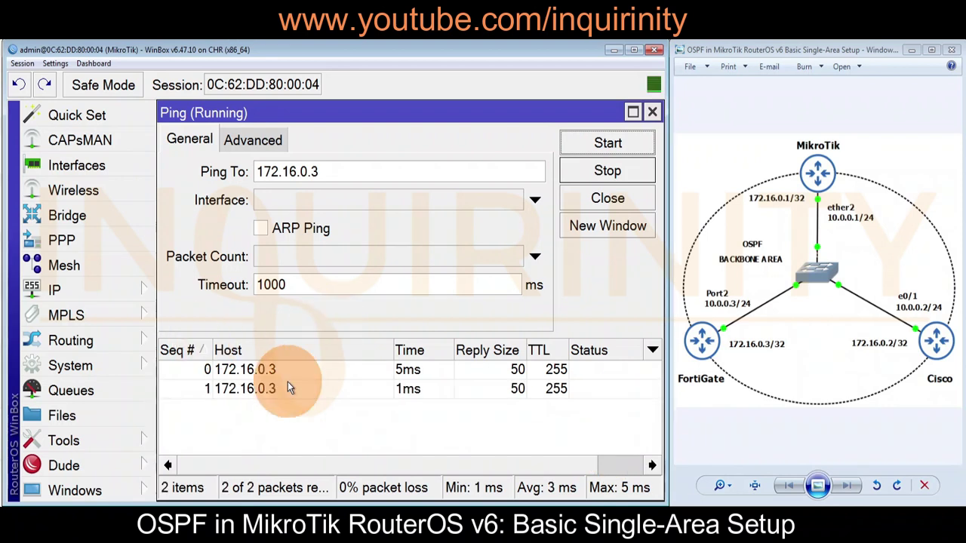